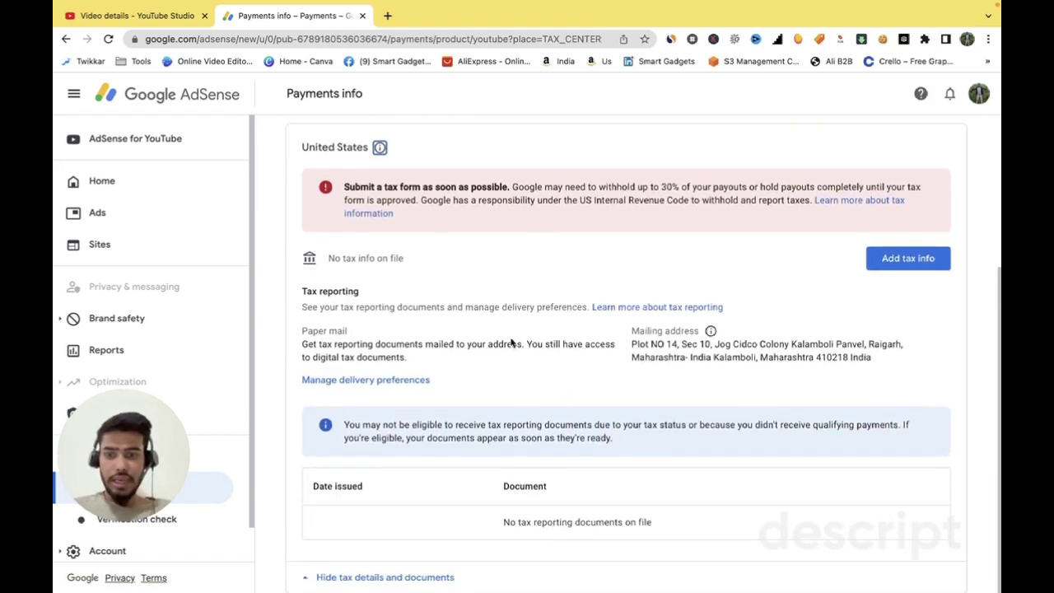
- Start adding US tax info for the payments account via Add tax info and Start here
click(900, 263)
click(774, 438)
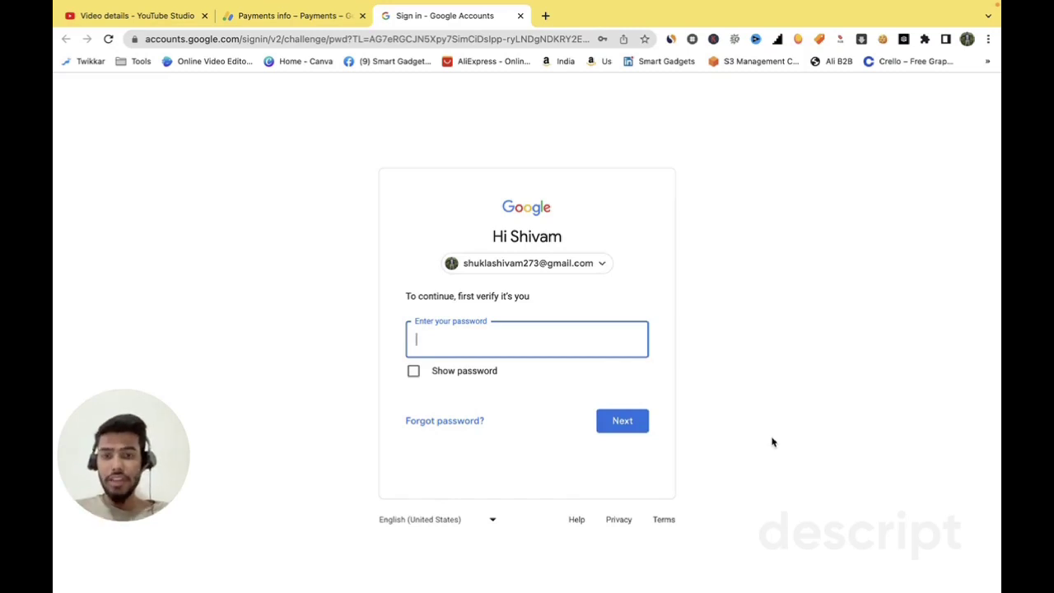
- Verify identity by entering the Google account password
text(•)
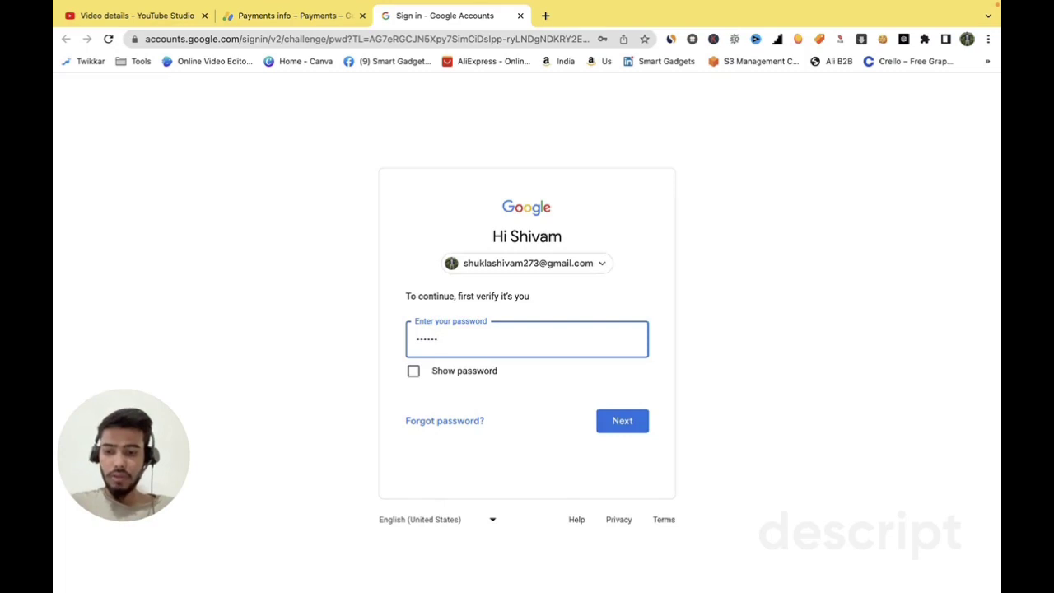
text(•)
key(Return)
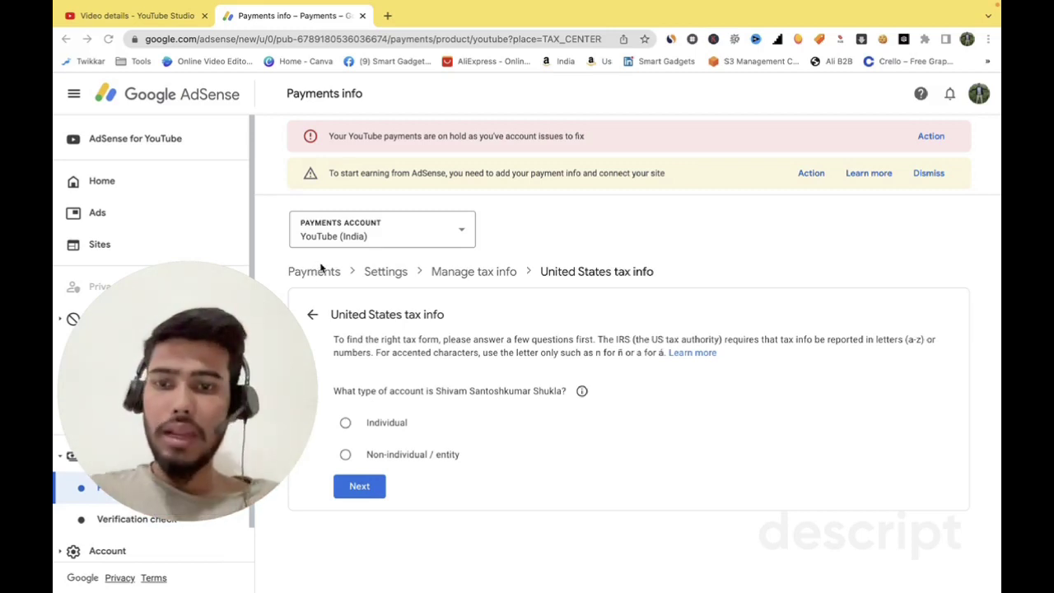
- Choose Individual as the account type and continue
drag(314, 265, 173, 405)
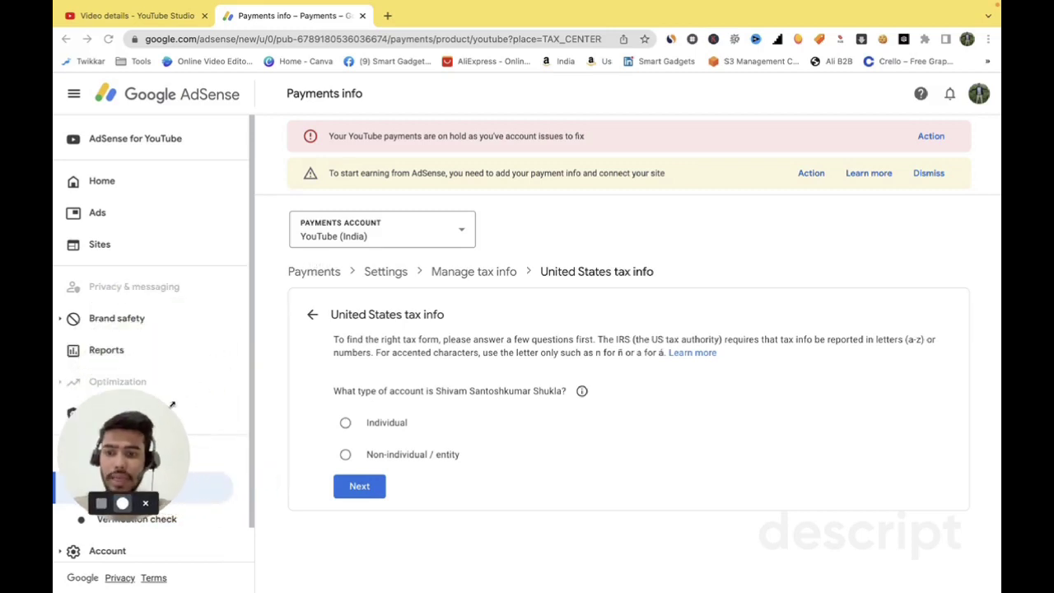
click(345, 423)
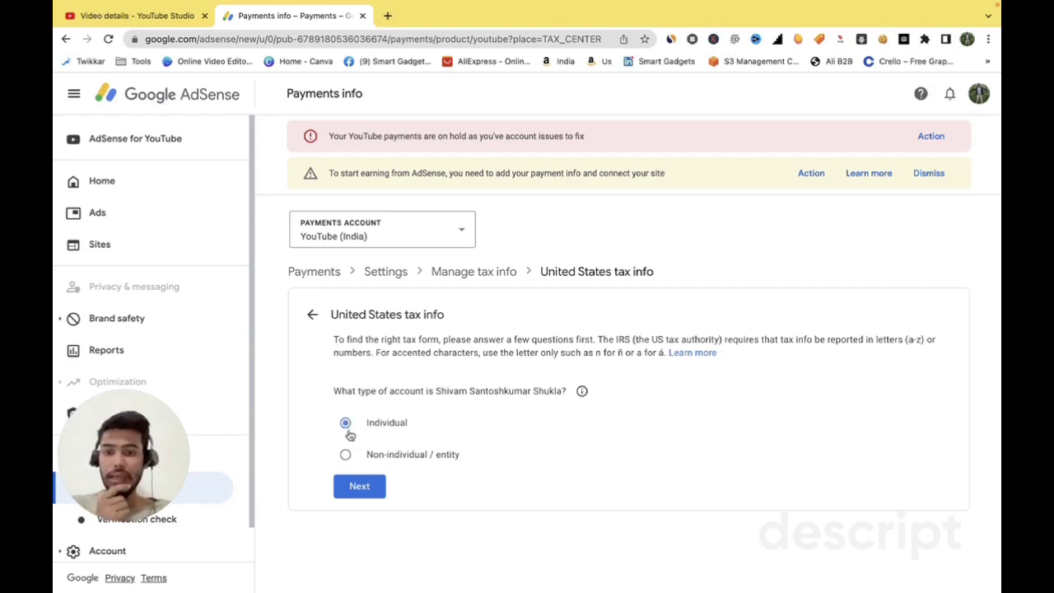
click(362, 486)
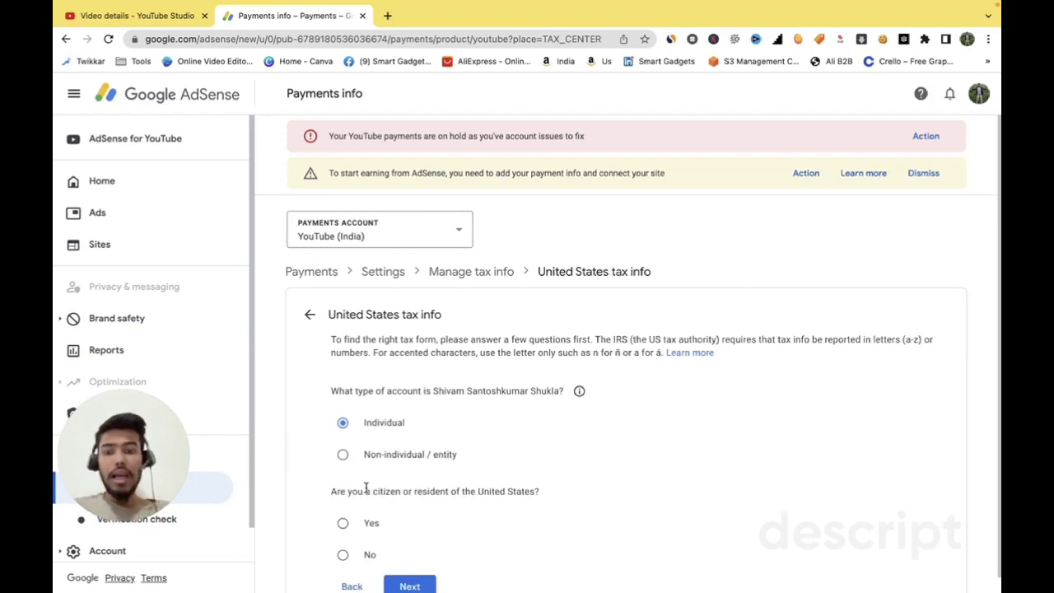
- Answer No to being a US citizen or resident, pick W-8BEN, and start that form
scroll(366, 488, down, 1)
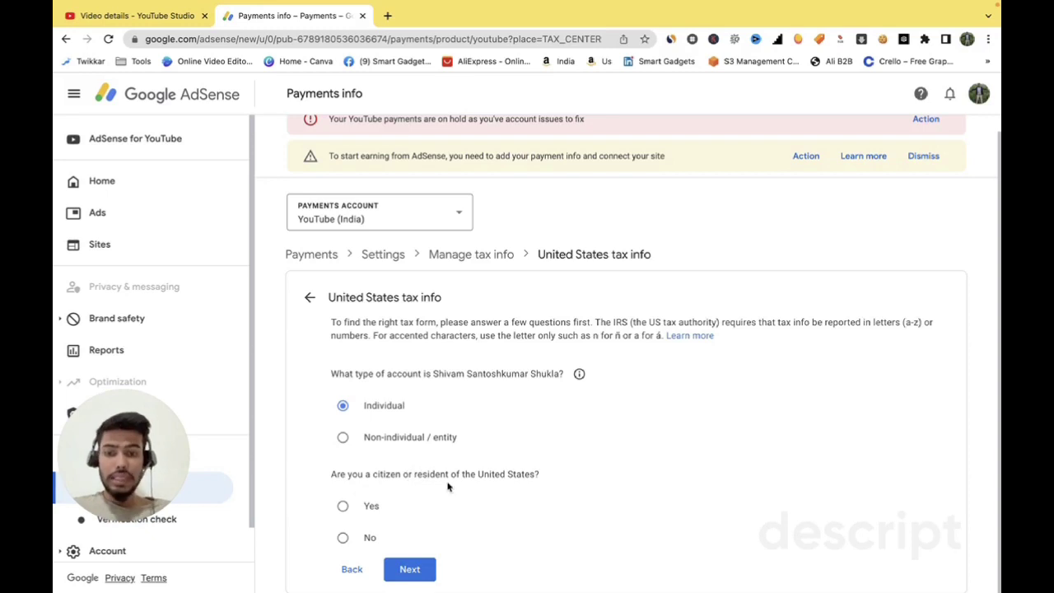
click(341, 539)
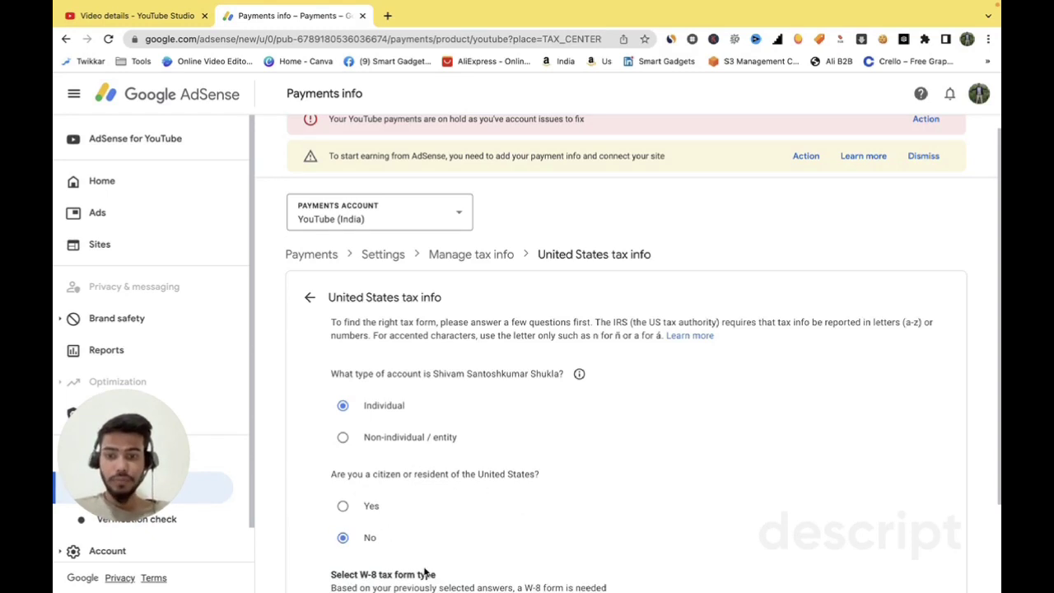
scroll(557, 525, down, 3)
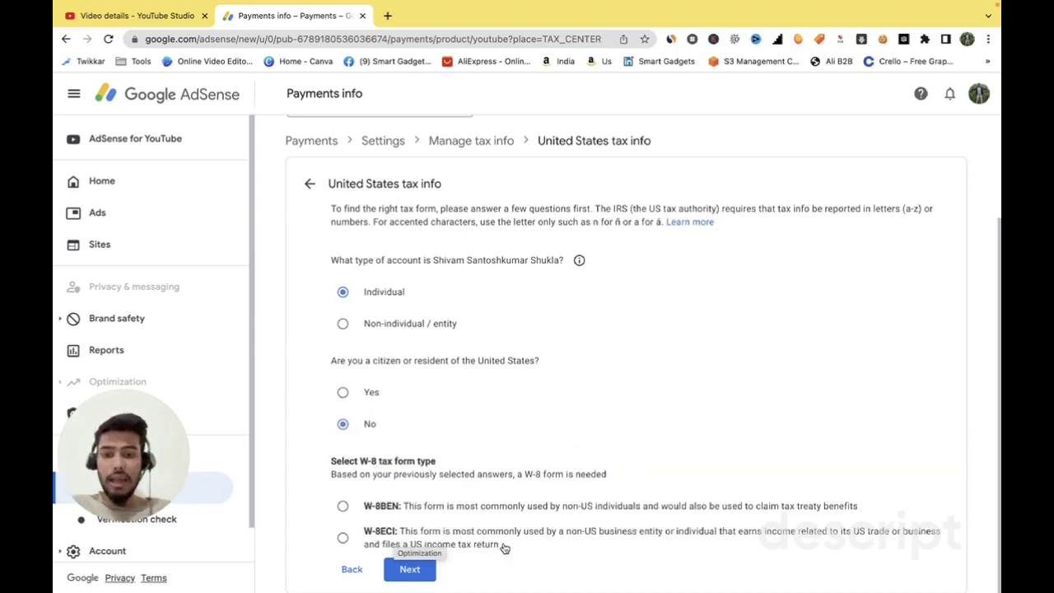
click(340, 507)
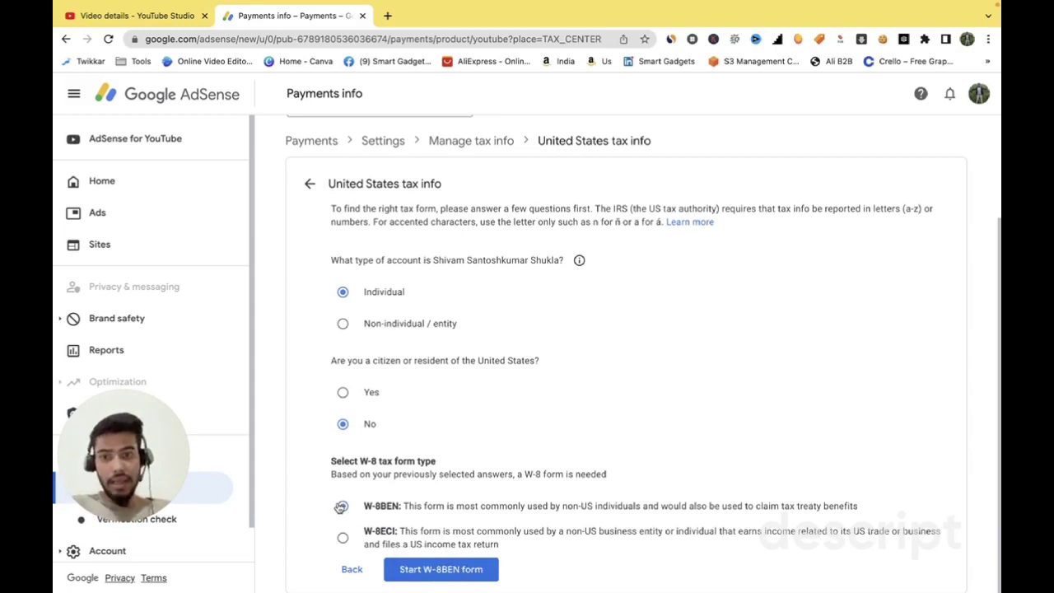
click(441, 575)
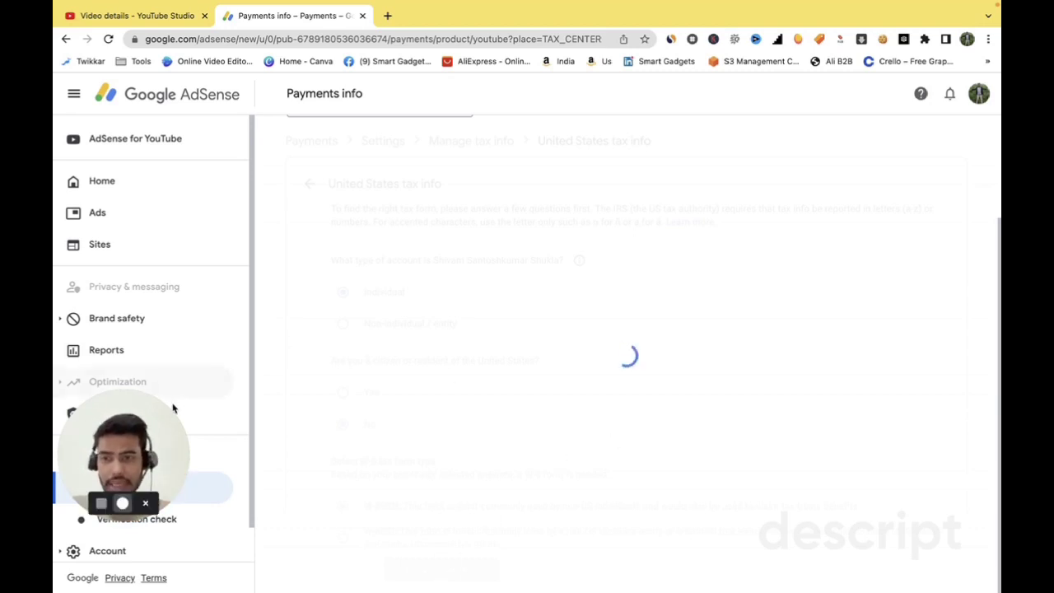
- Scroll the tax identity section and read the DBA name explanation
drag(188, 393, 71, 535)
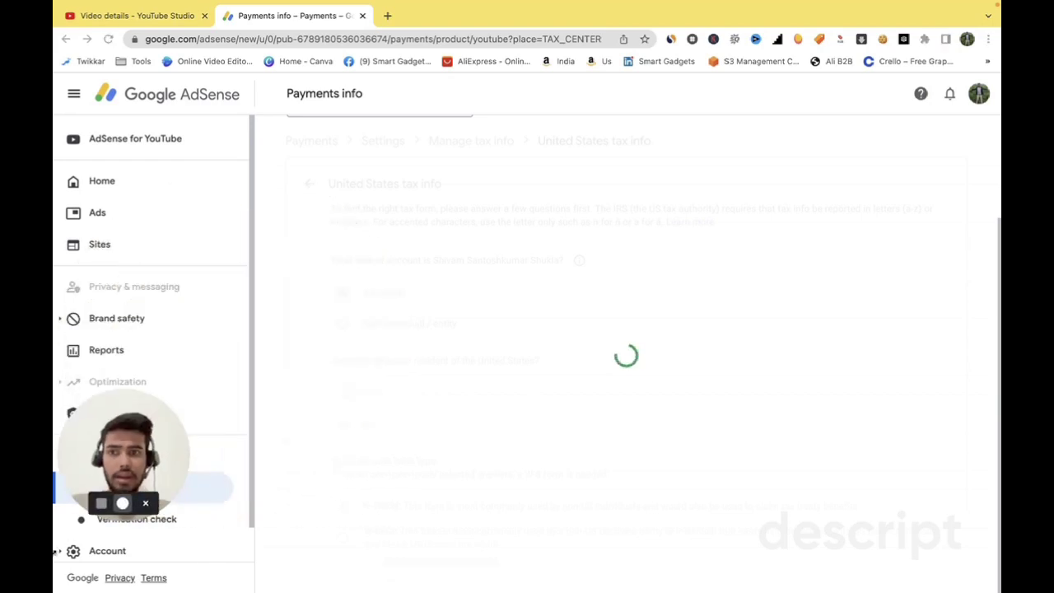
scroll(469, 496, down, 5)
scroll(469, 496, down, 1)
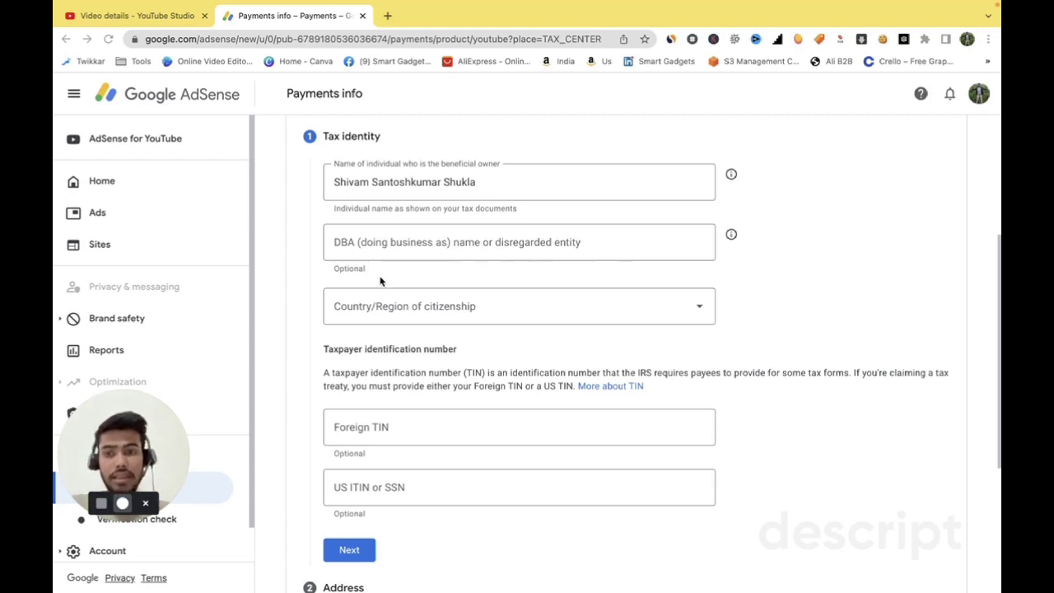
click(731, 235)
click(732, 235)
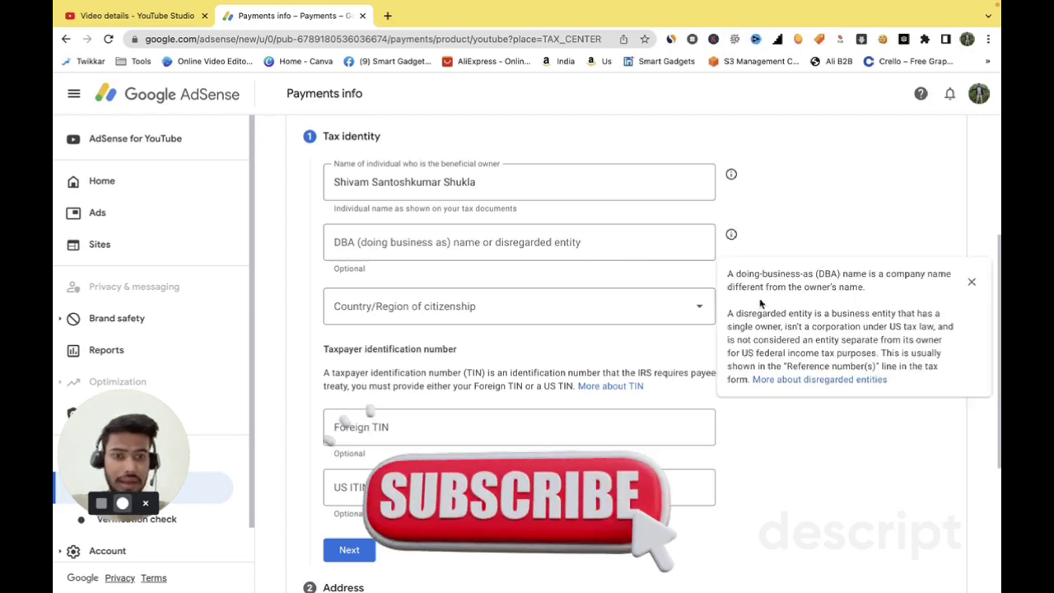
key(Escape)
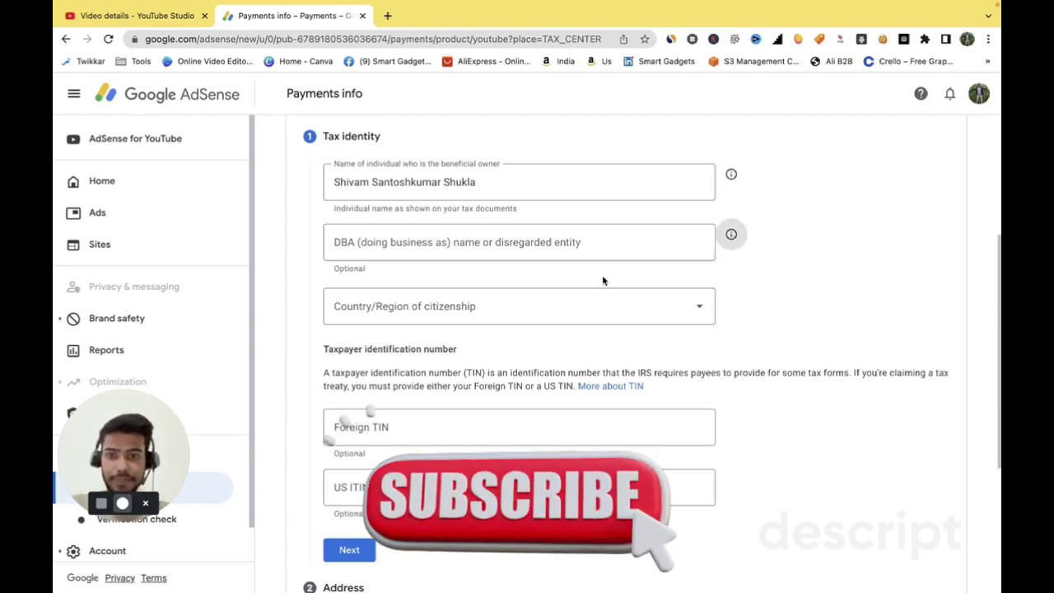
- Set the country of citizenship to India
click(524, 307)
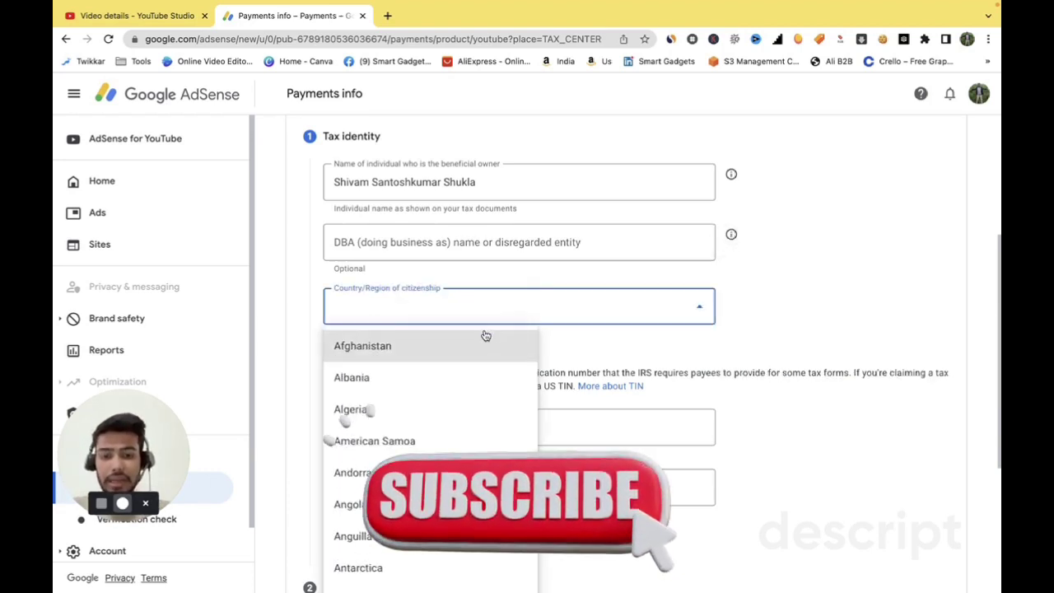
key(i)
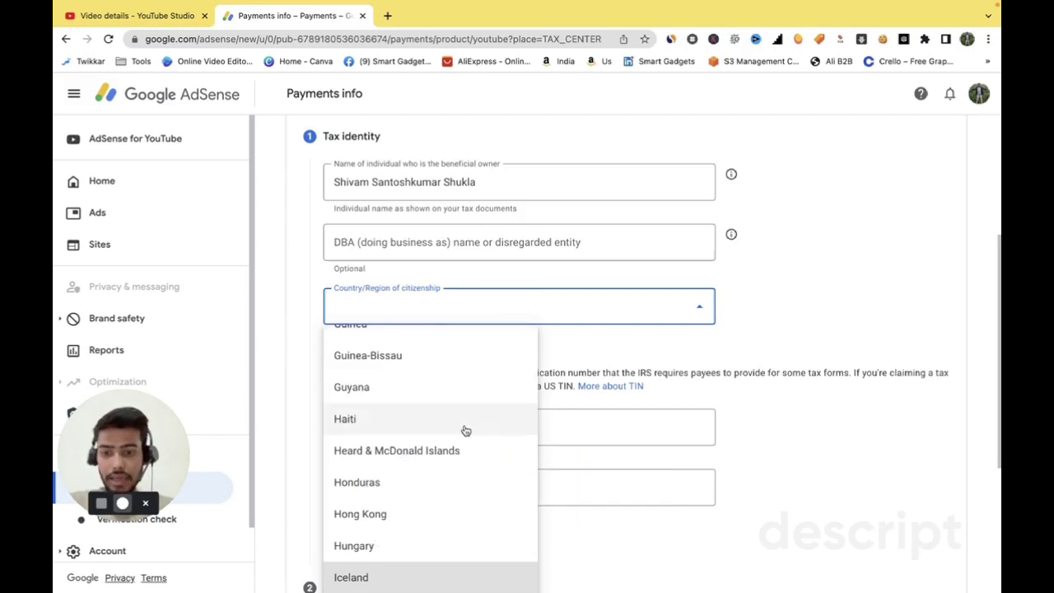
scroll(466, 428, down, 3)
click(407, 512)
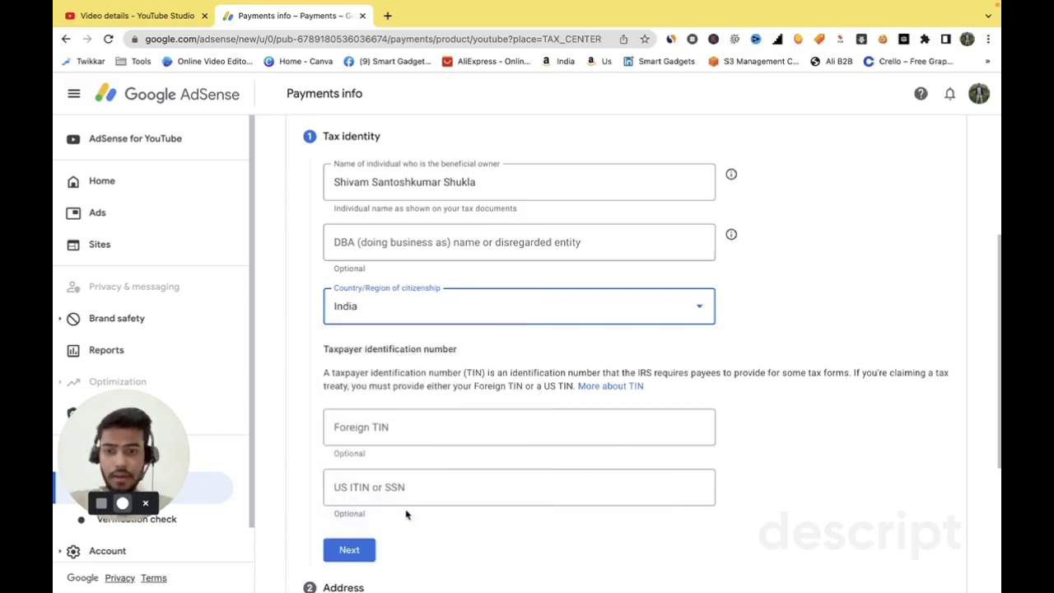
scroll(416, 442, down, 1)
scroll(417, 443, down, 1)
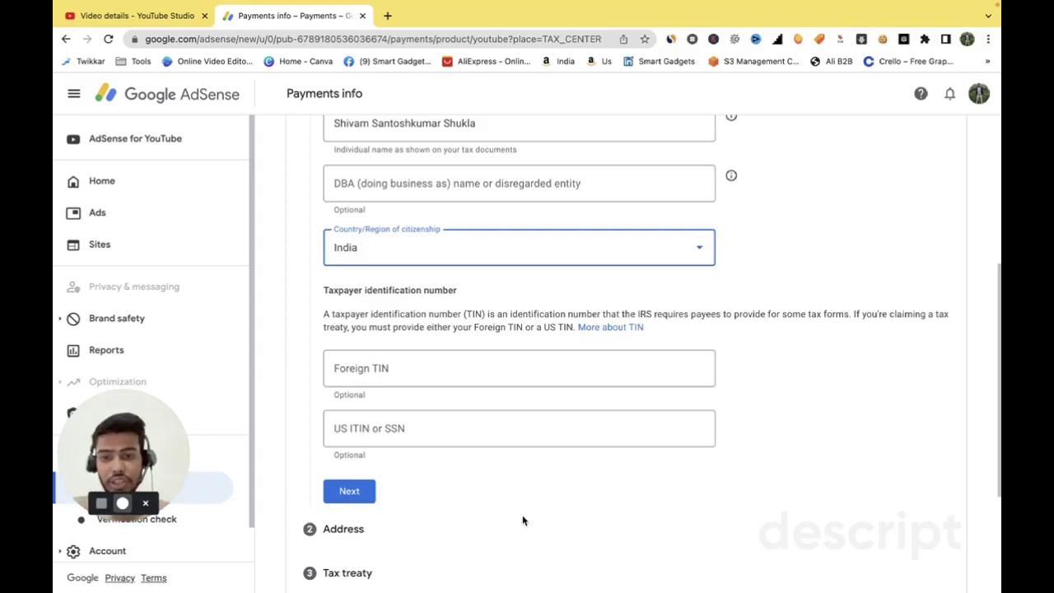
- Enter the foreign tax ID, continue to the Address step, and tick the PO Box option
click(431, 370)
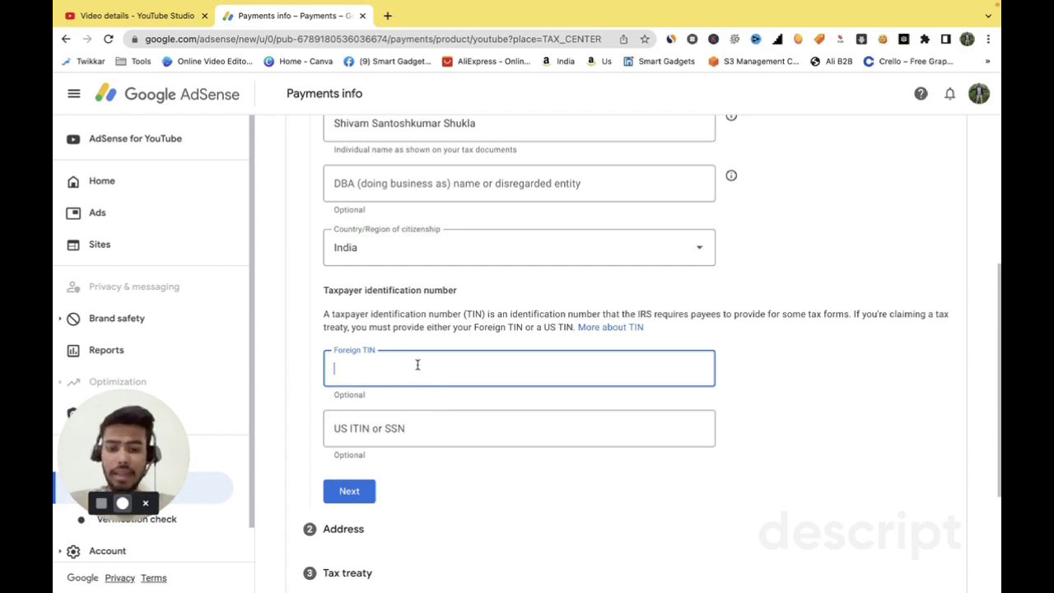
click(353, 489)
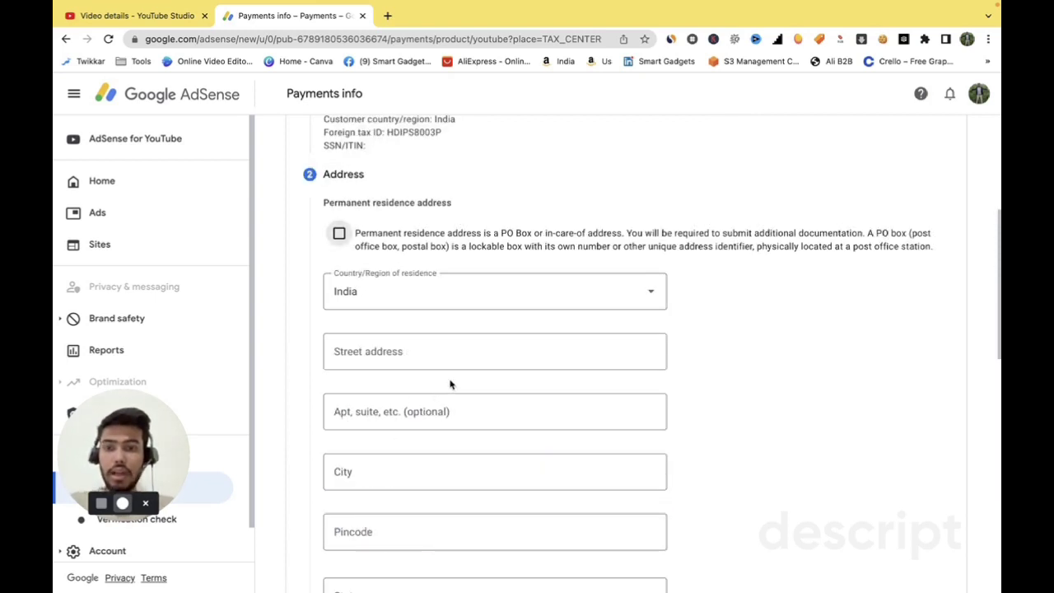
click(340, 235)
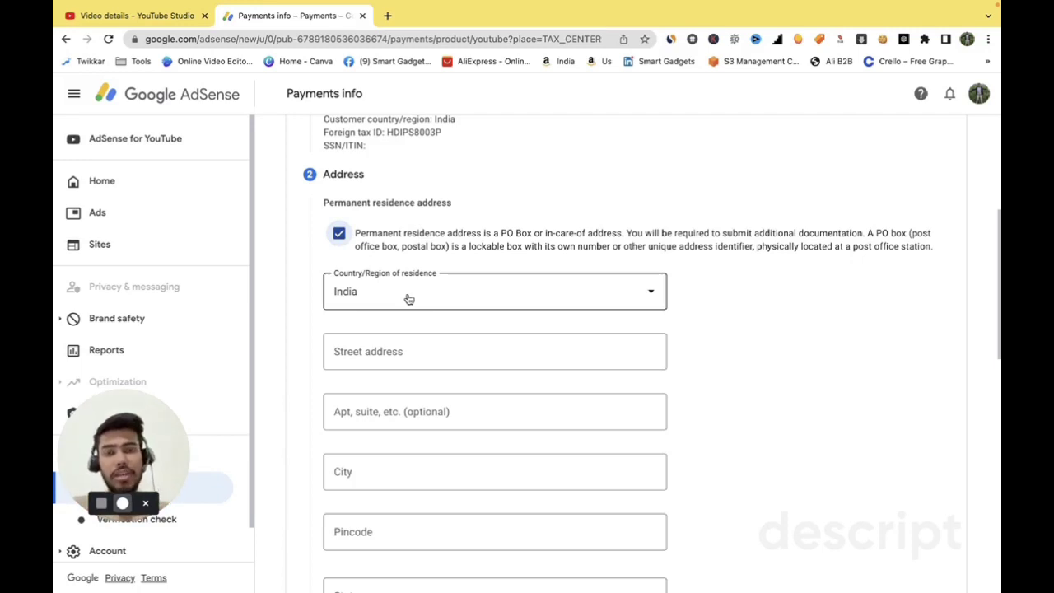
- Fill the address from the saved address, make mailing match residence, and advance to Tax treaty
click(417, 359)
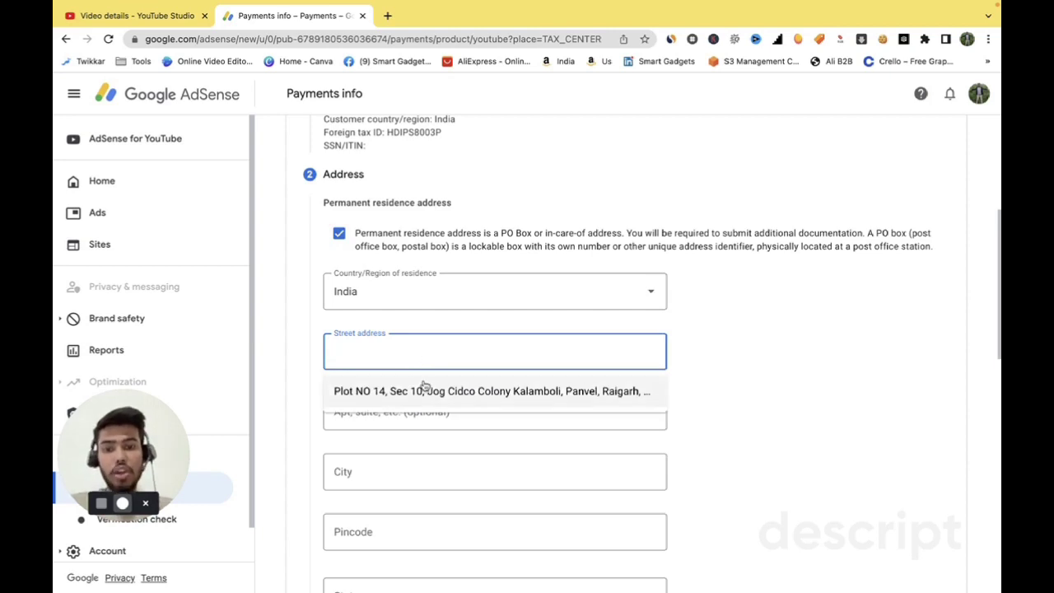
click(425, 385)
scroll(424, 385, down, 2)
scroll(424, 387, down, 5)
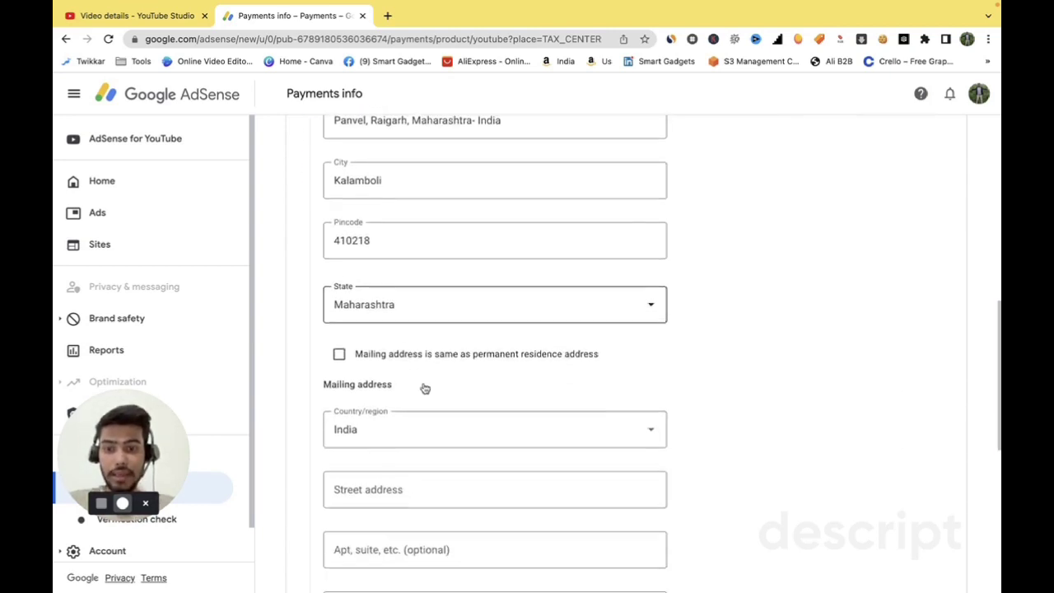
click(339, 308)
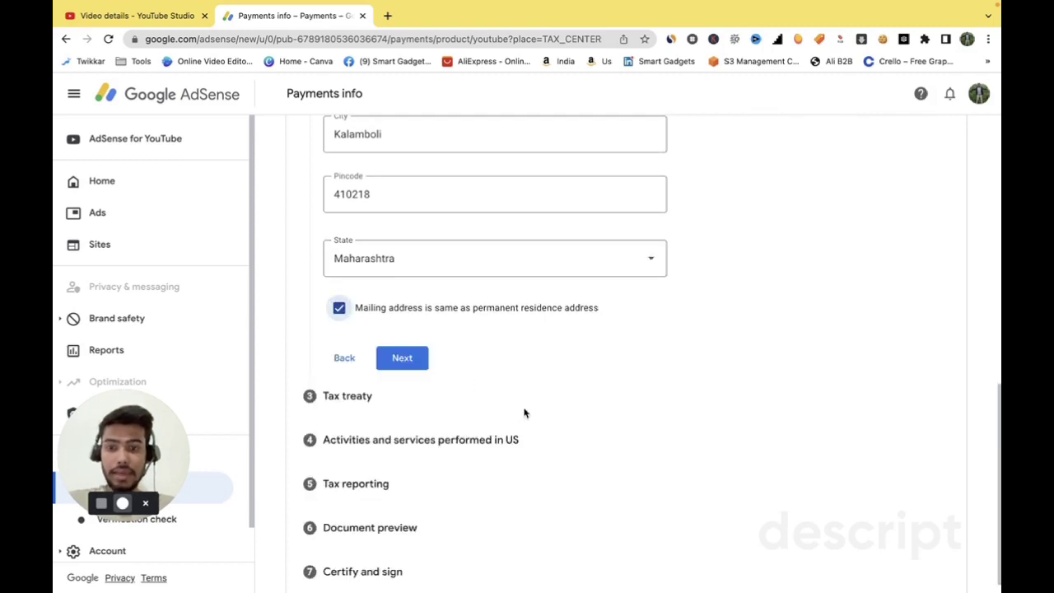
scroll(525, 413, up, 8)
scroll(525, 414, down, 4)
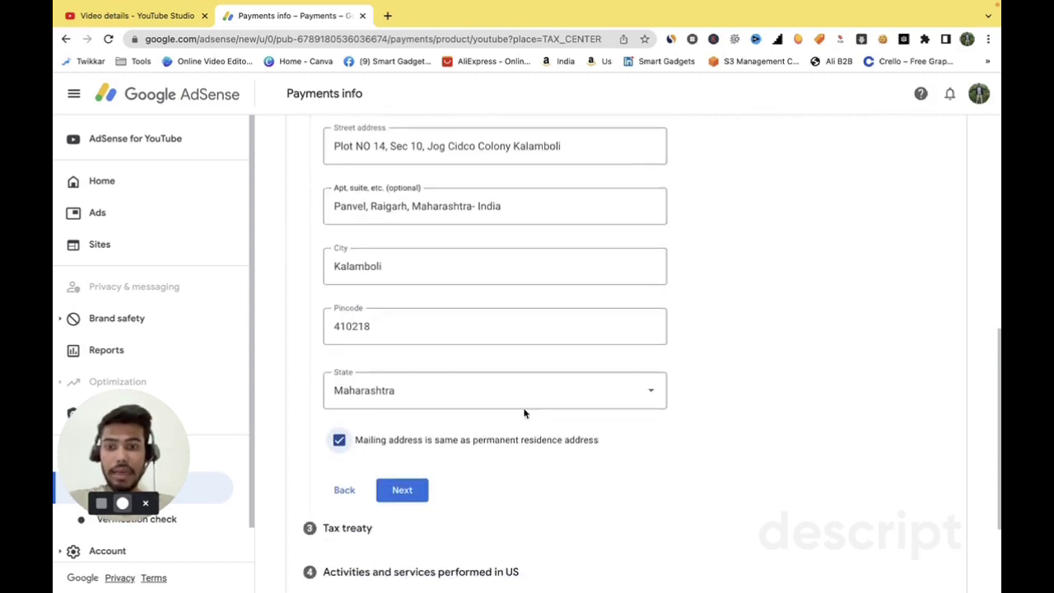
scroll(524, 413, down, 1)
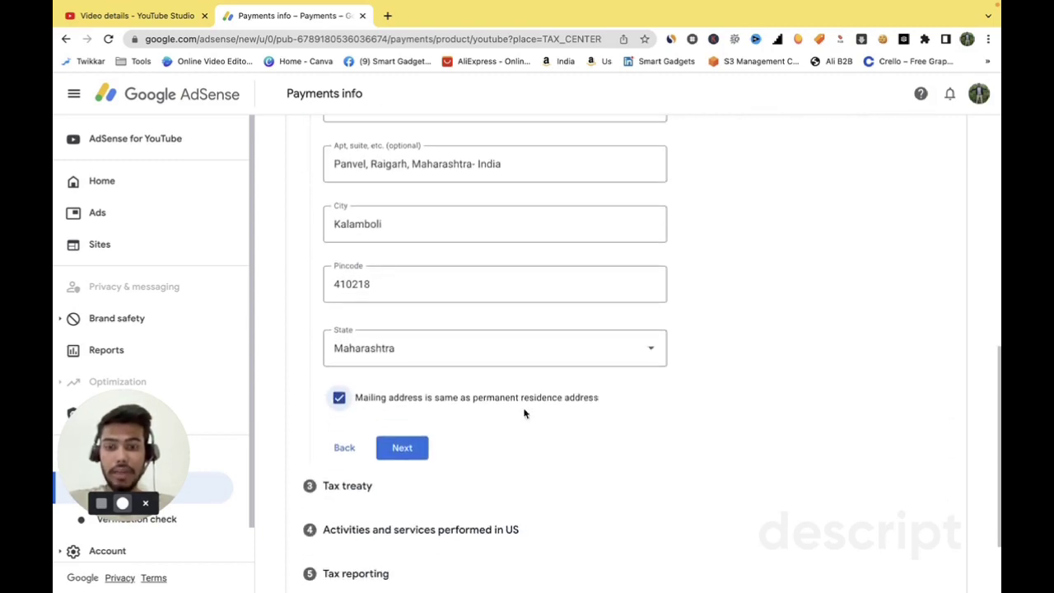
click(403, 448)
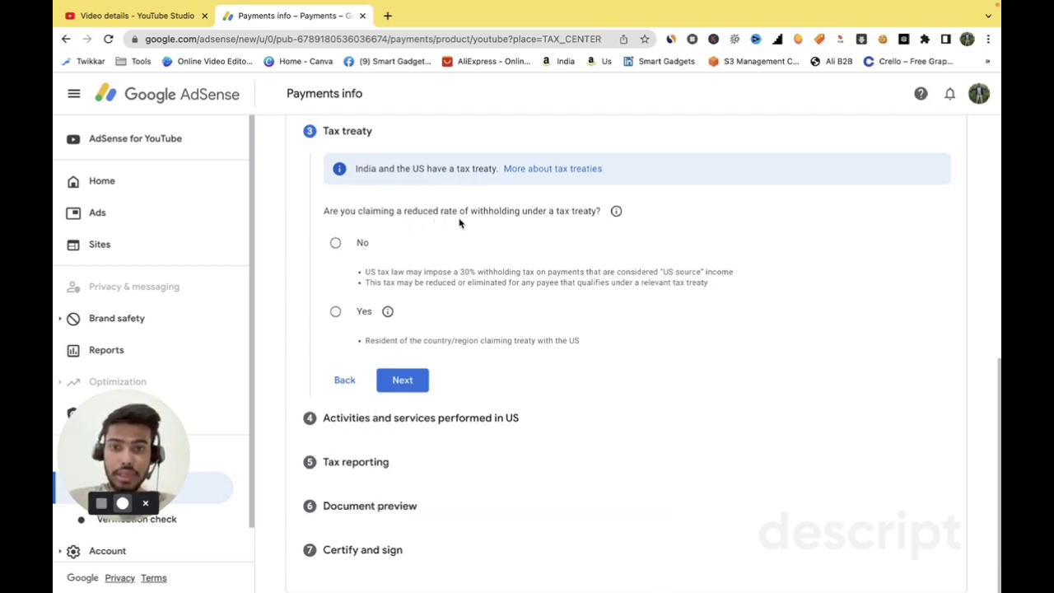
click(616, 211)
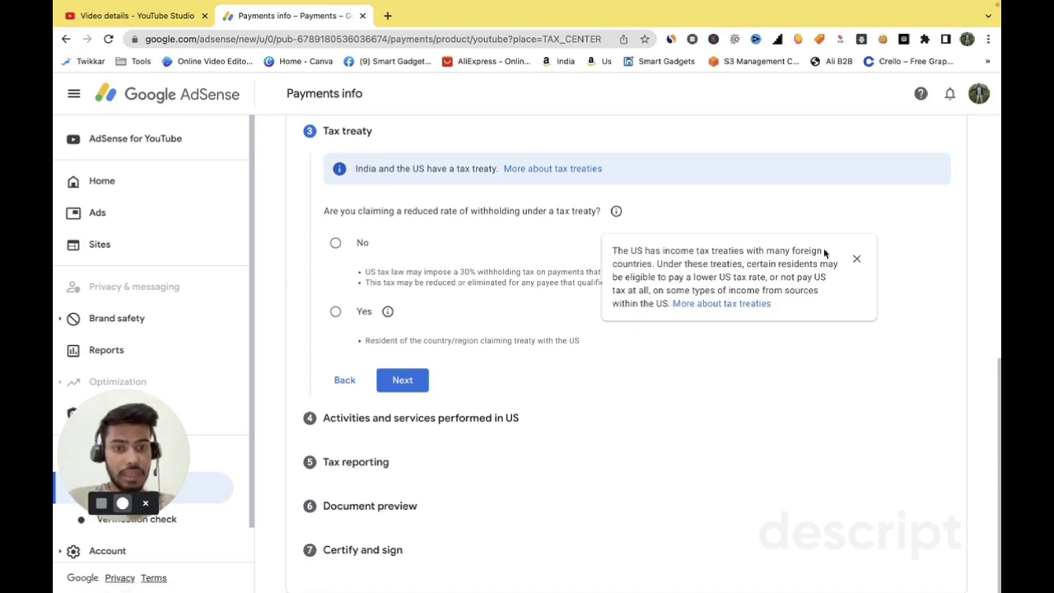
click(856, 259)
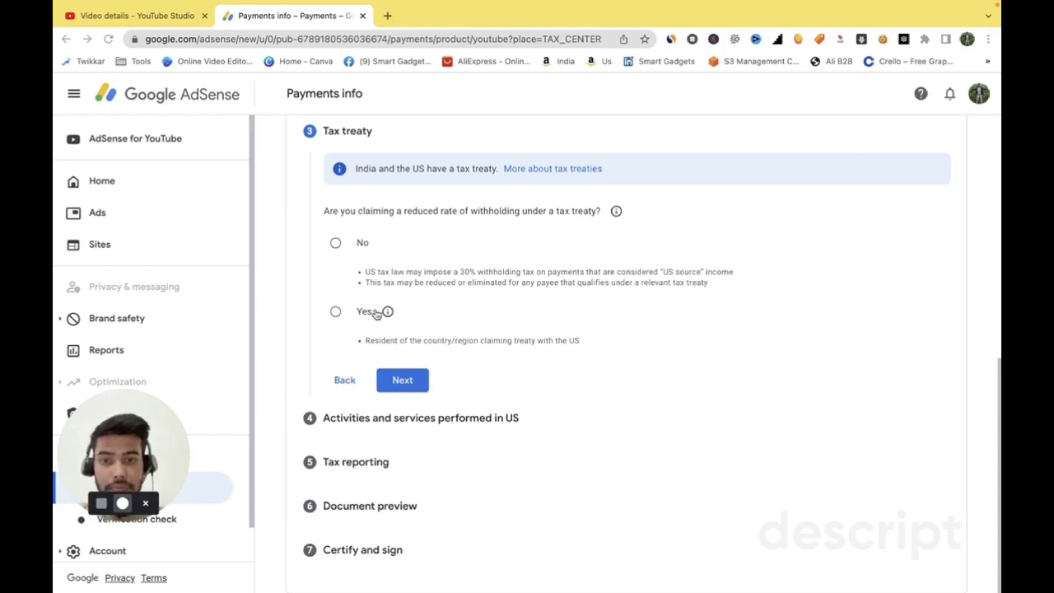
click(388, 311)
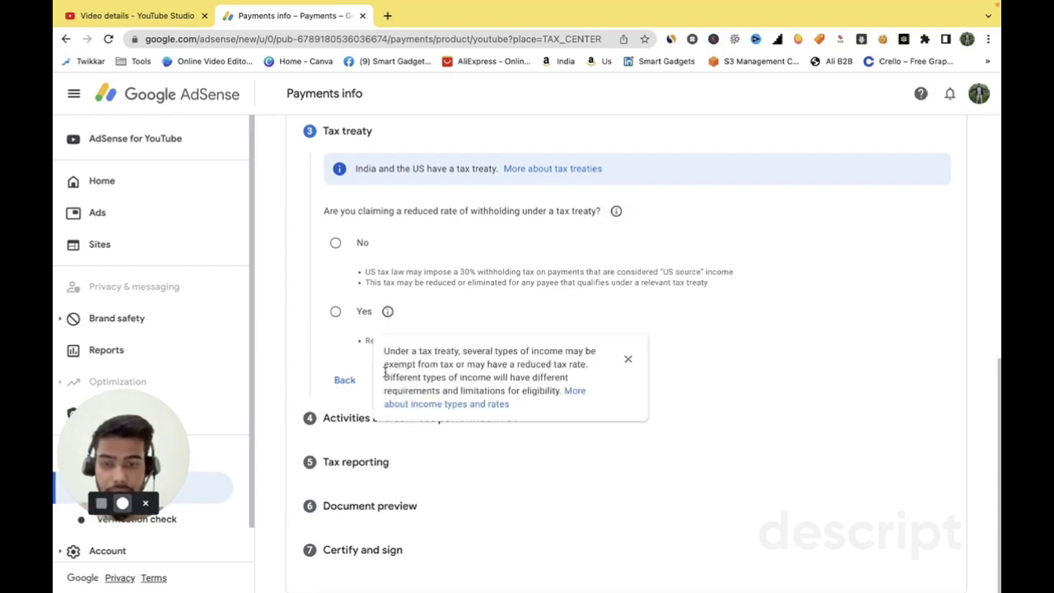
click(628, 359)
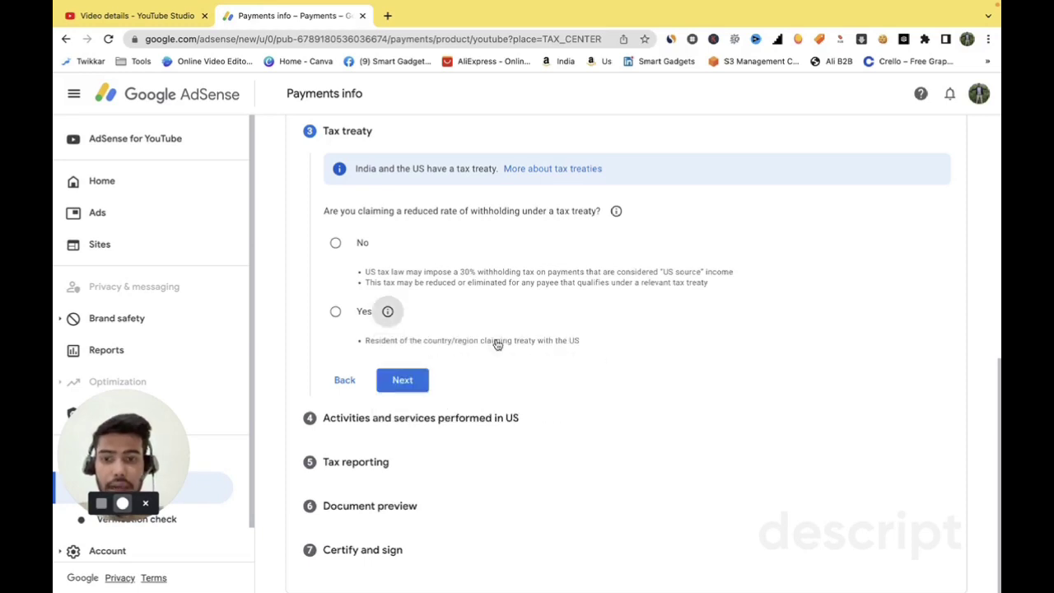
- Claim a reduced treaty rate, confirm residency, and choose India as the treaty country
click(335, 311)
scroll(335, 312, down, 2)
click(361, 224)
click(475, 277)
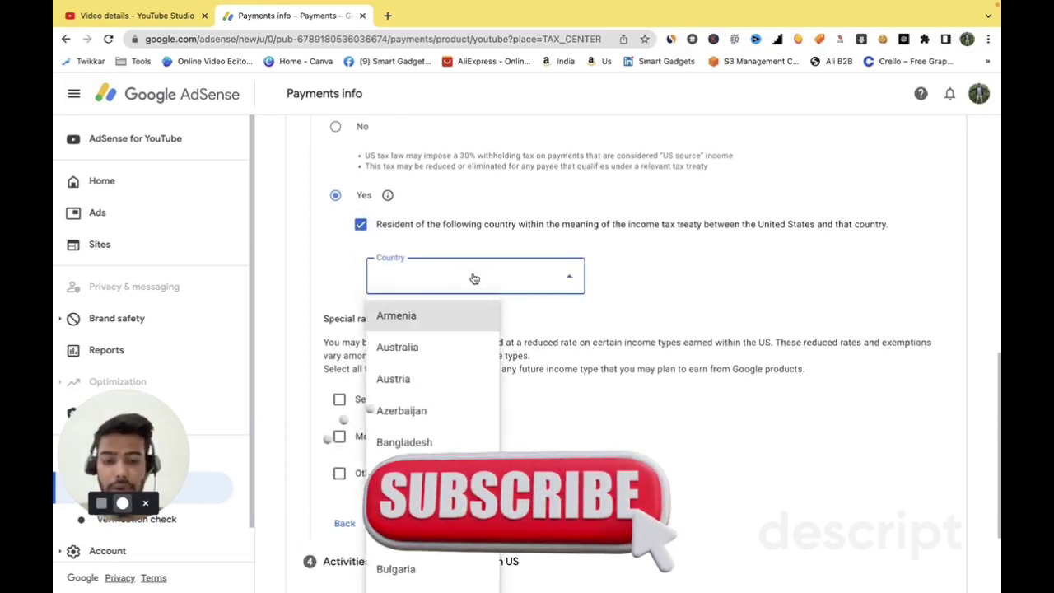
scroll(439, 370, down, 10)
click(428, 537)
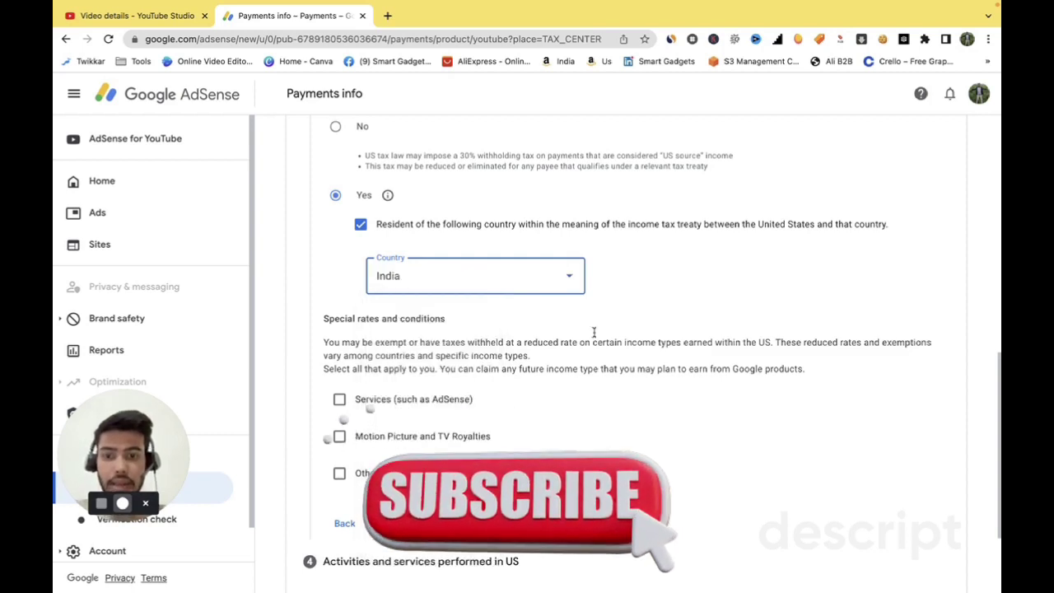
scroll(602, 325, down, 3)
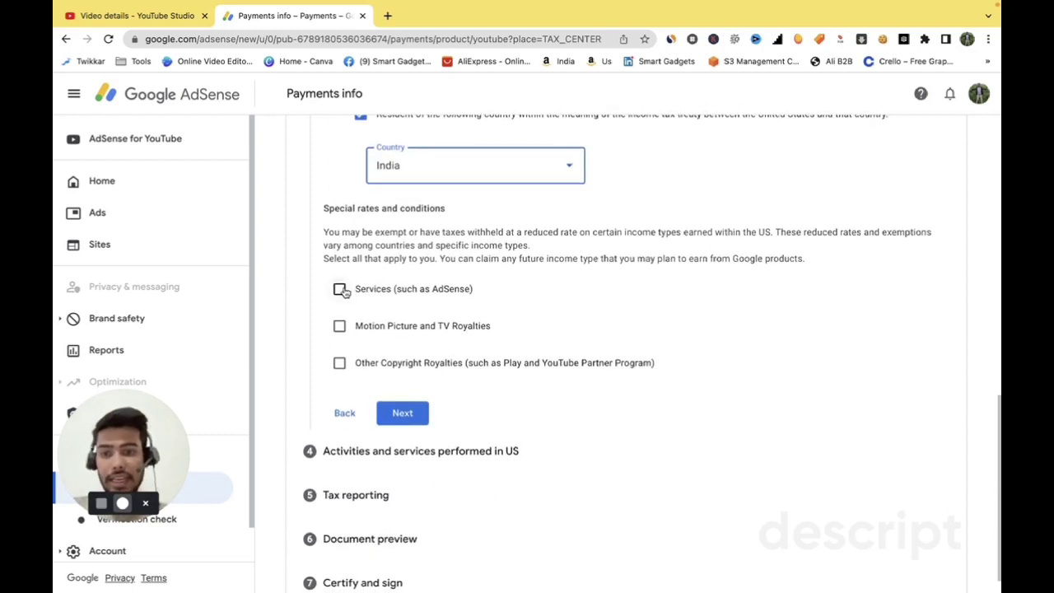
- Claim Services income under Article 7 paragraph 1 at 0% and confirm the treaty terms
click(339, 289)
click(446, 352)
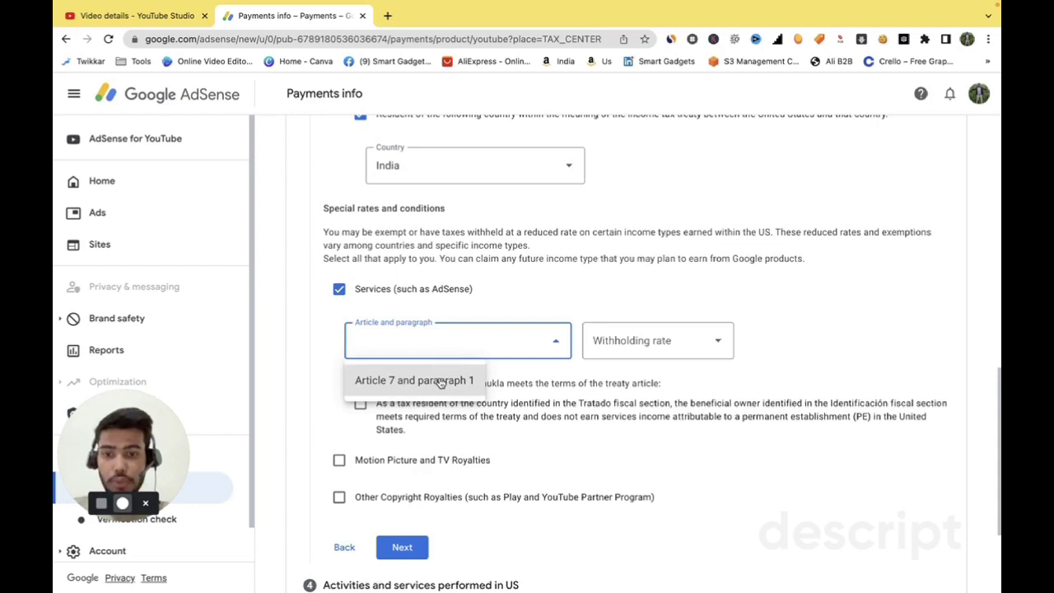
click(447, 381)
click(642, 351)
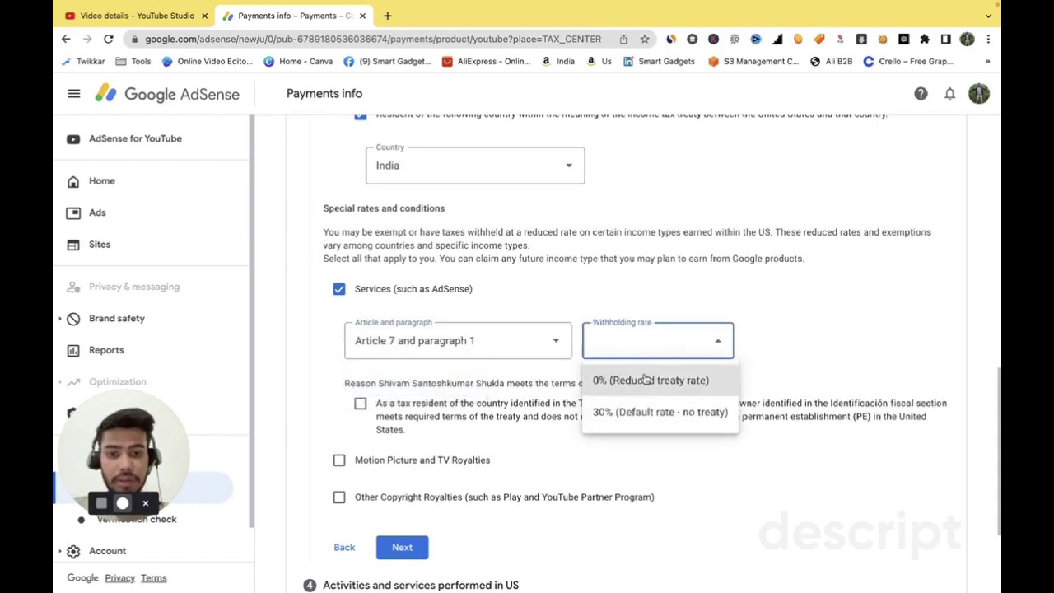
click(646, 378)
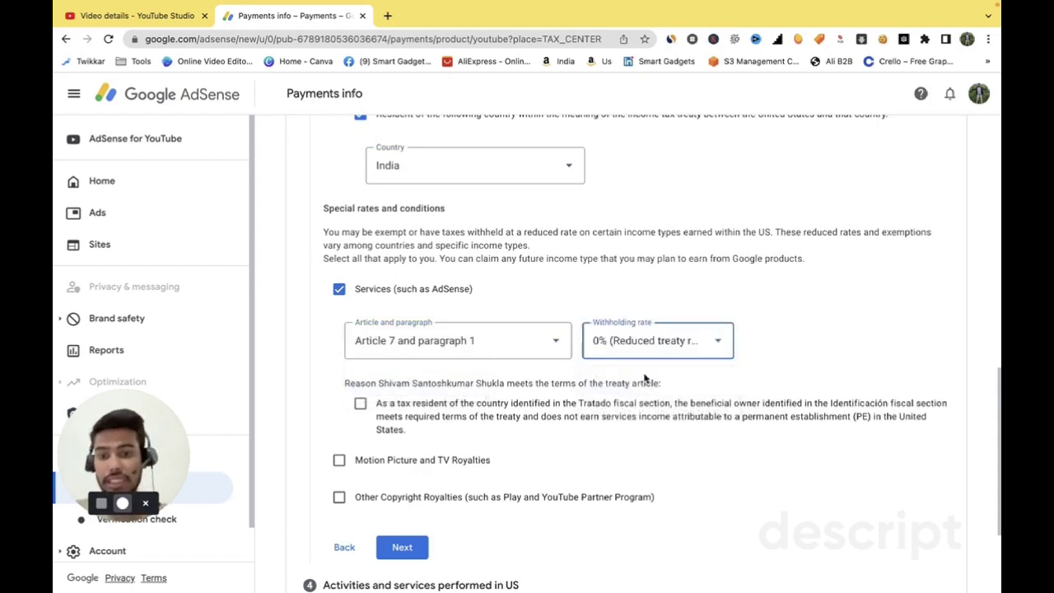
click(360, 403)
scroll(363, 395, down, 3)
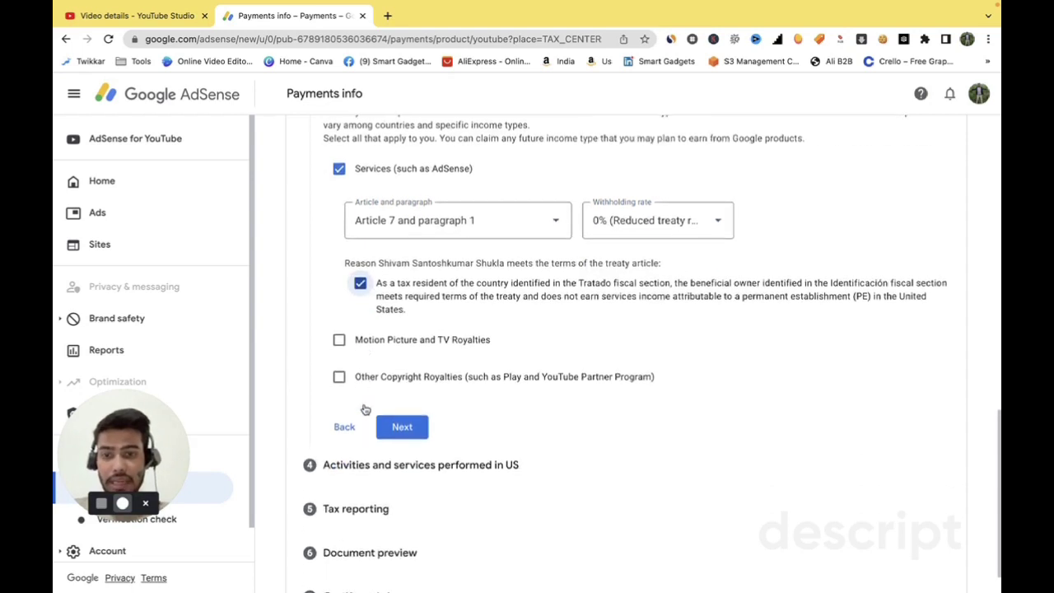
- Claim Motion Picture and TV Royalties under Article 12 paragraph 2A II at 15%
click(339, 340)
scroll(338, 340, down, 2)
click(419, 318)
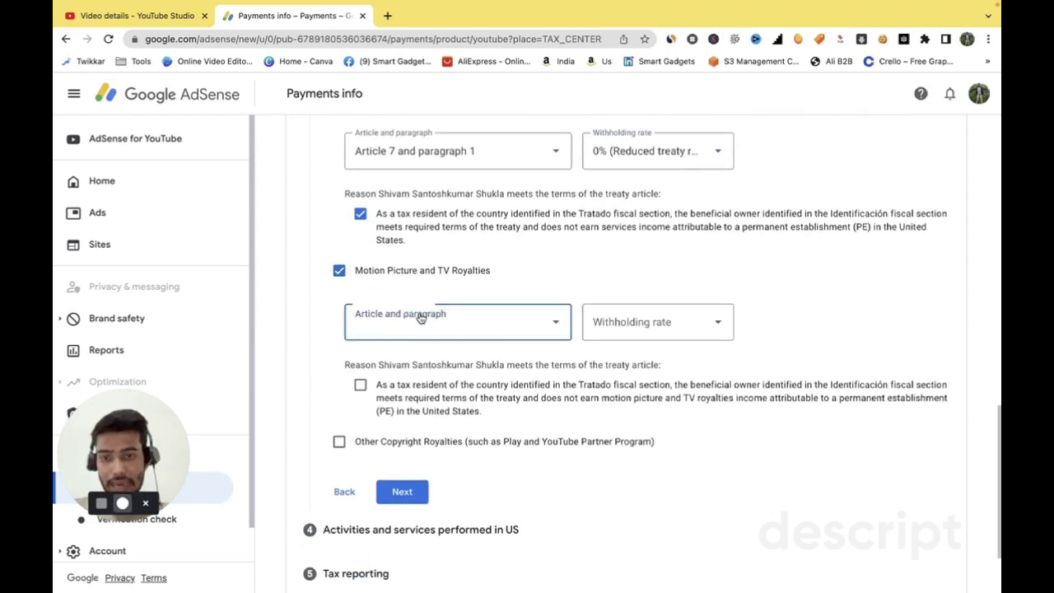
click(417, 361)
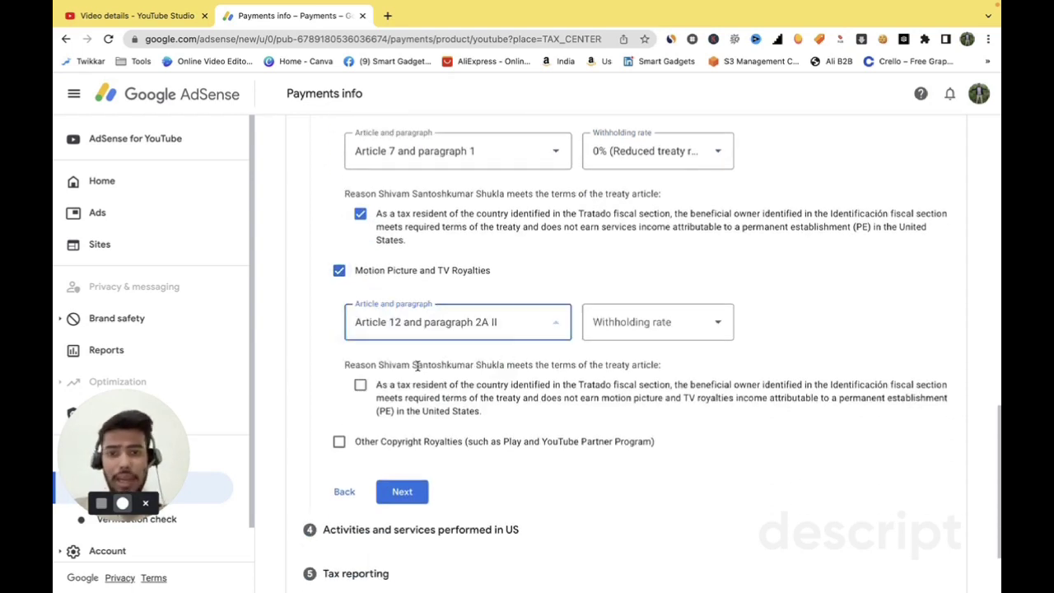
click(687, 338)
click(665, 360)
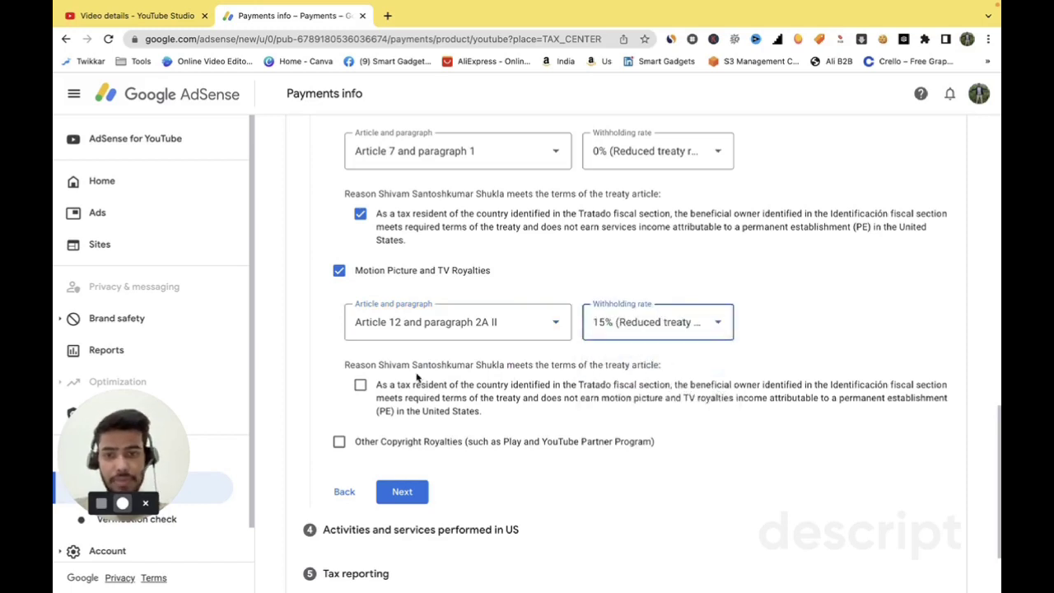
click(360, 385)
scroll(369, 383, down, 2)
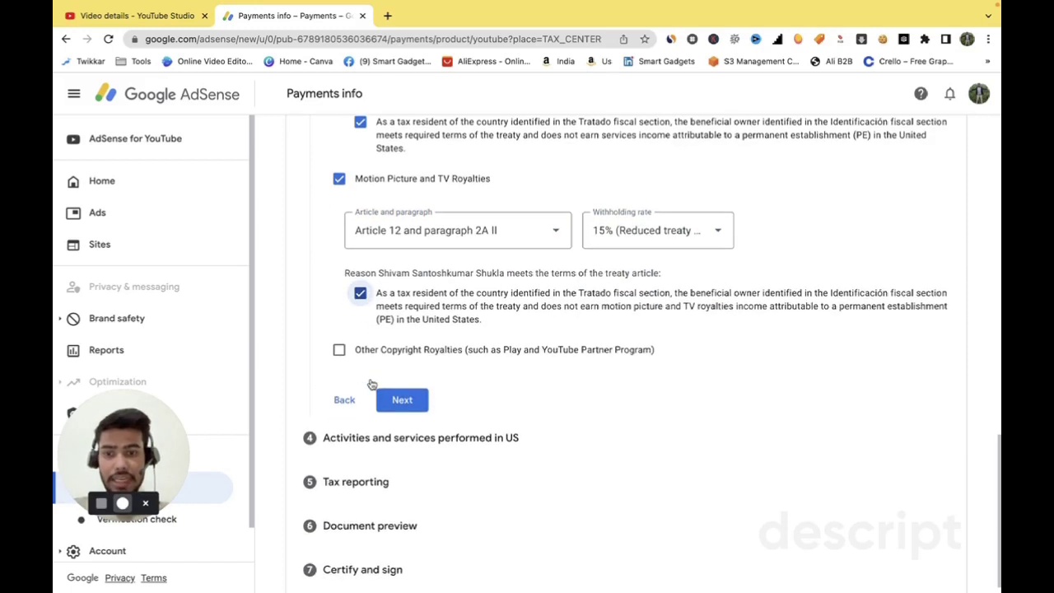
- Claim Other Copyright Royalties under Article 12 paragraph 2A II at 15%, then submit
click(339, 349)
click(391, 410)
click(411, 449)
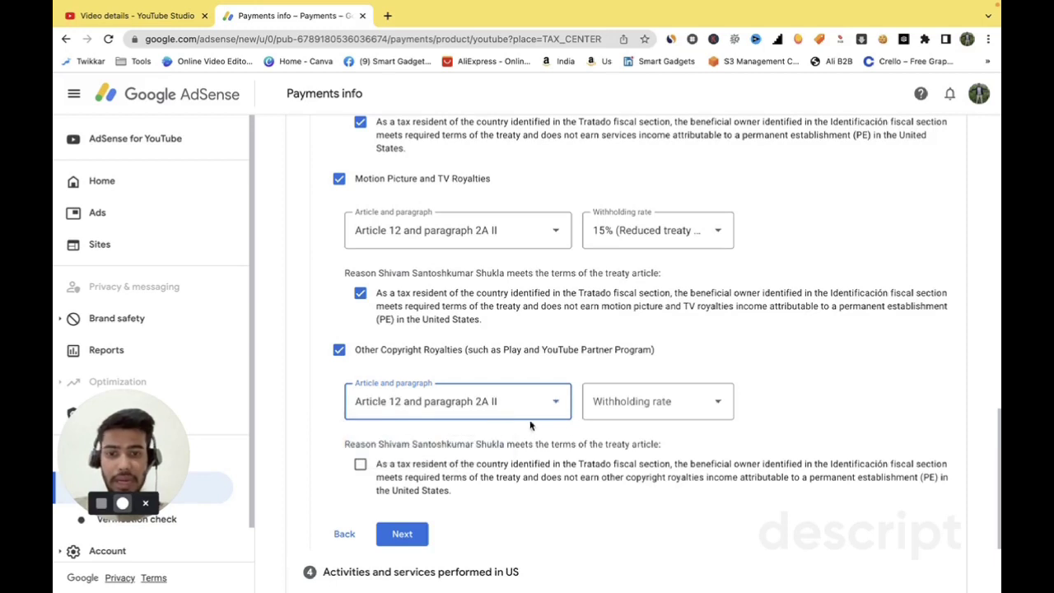
click(627, 416)
click(638, 440)
scroll(486, 410, down, 2)
click(360, 377)
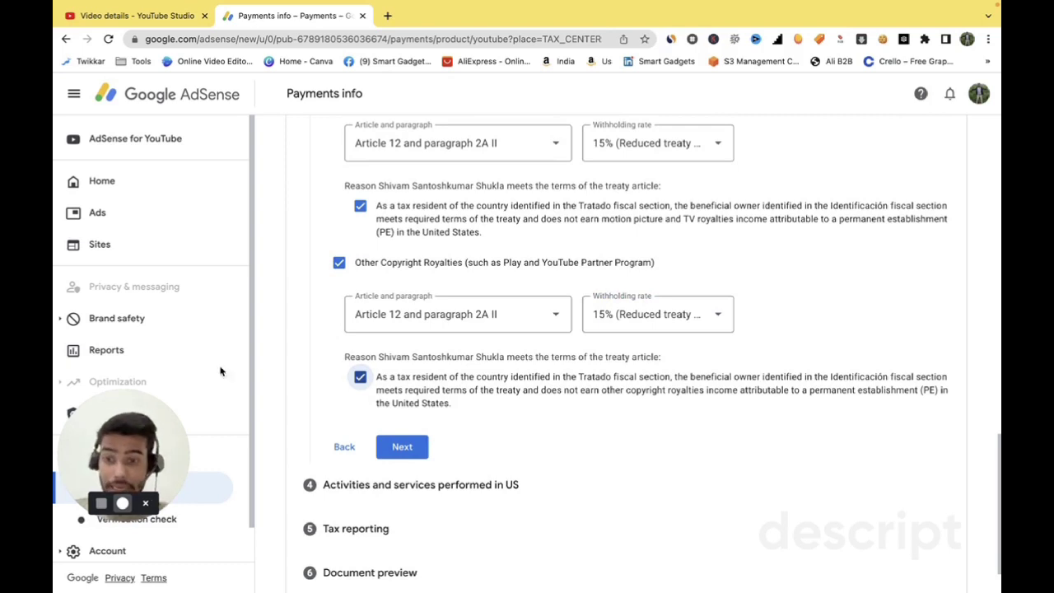
drag(160, 431, 183, 312)
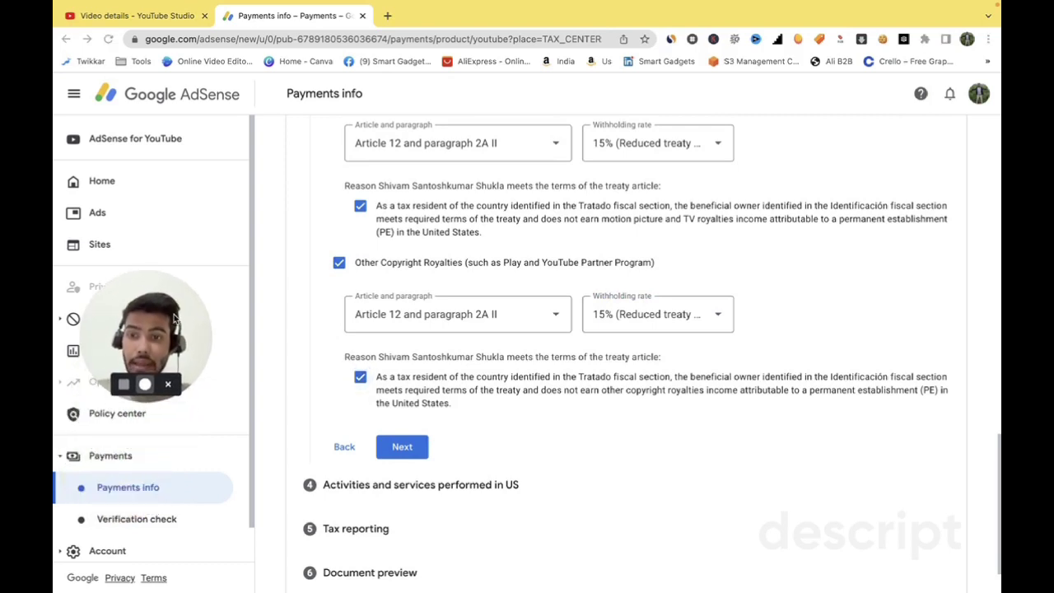
drag(213, 271, 261, 240)
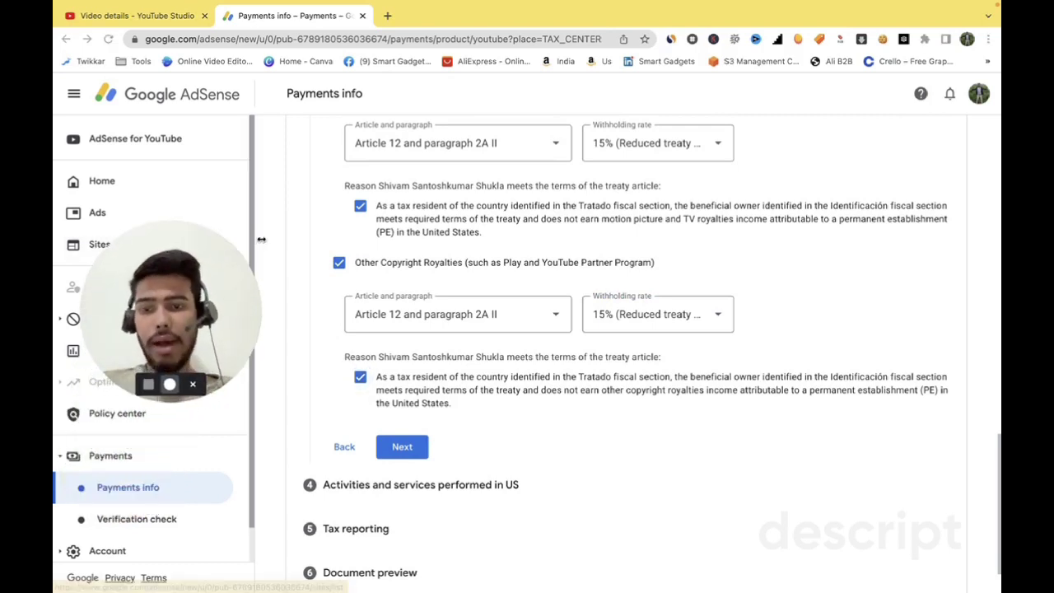
click(408, 446)
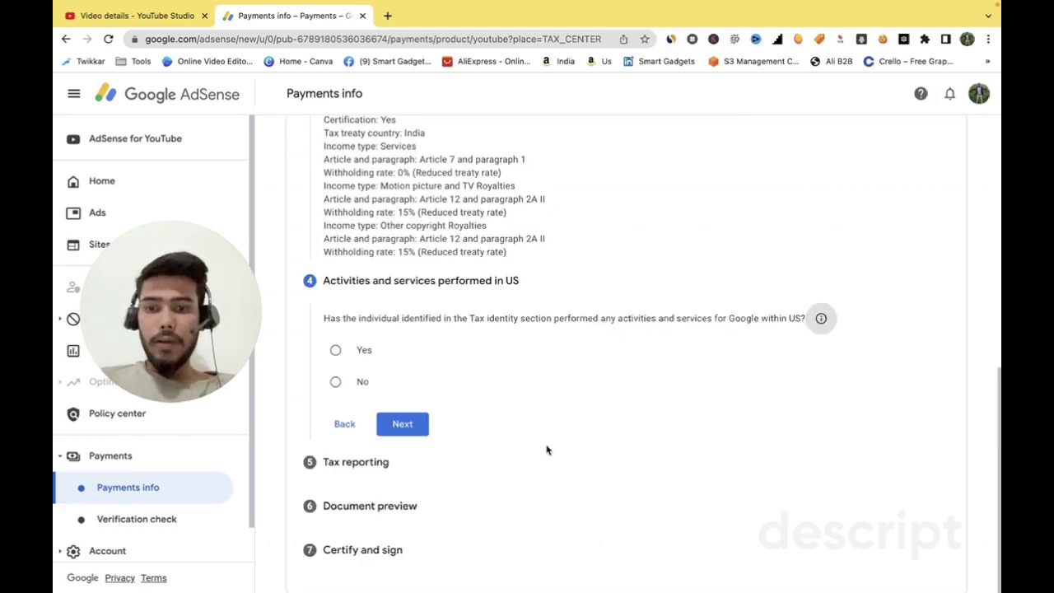
- Scroll through the saved tax treaty summary and the US activities question
scroll(547, 449, up, 1)
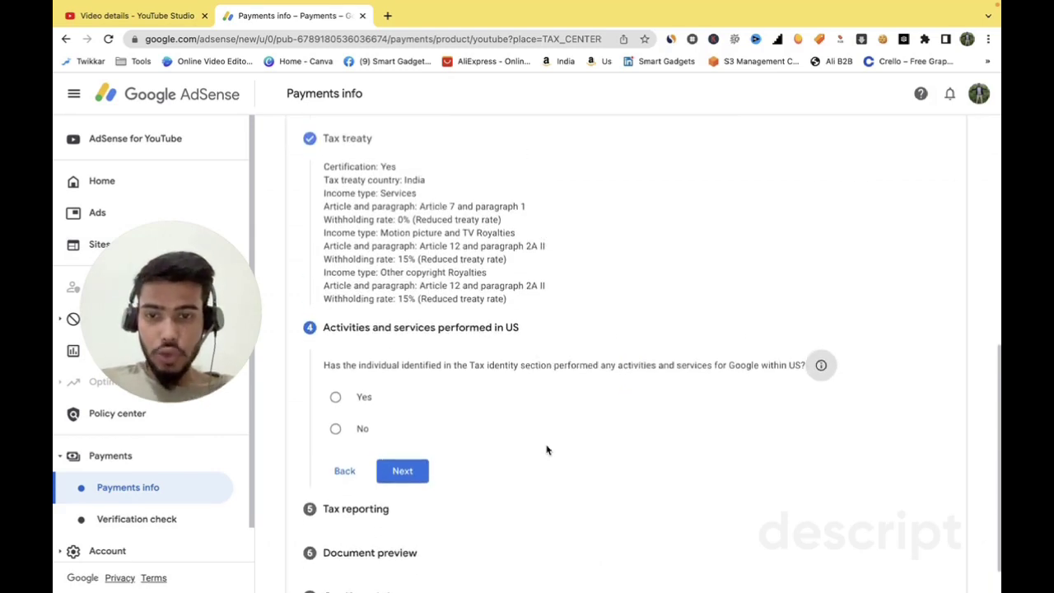
scroll(547, 449, up, 1)
scroll(547, 450, up, 2)
scroll(547, 450, up, 2)
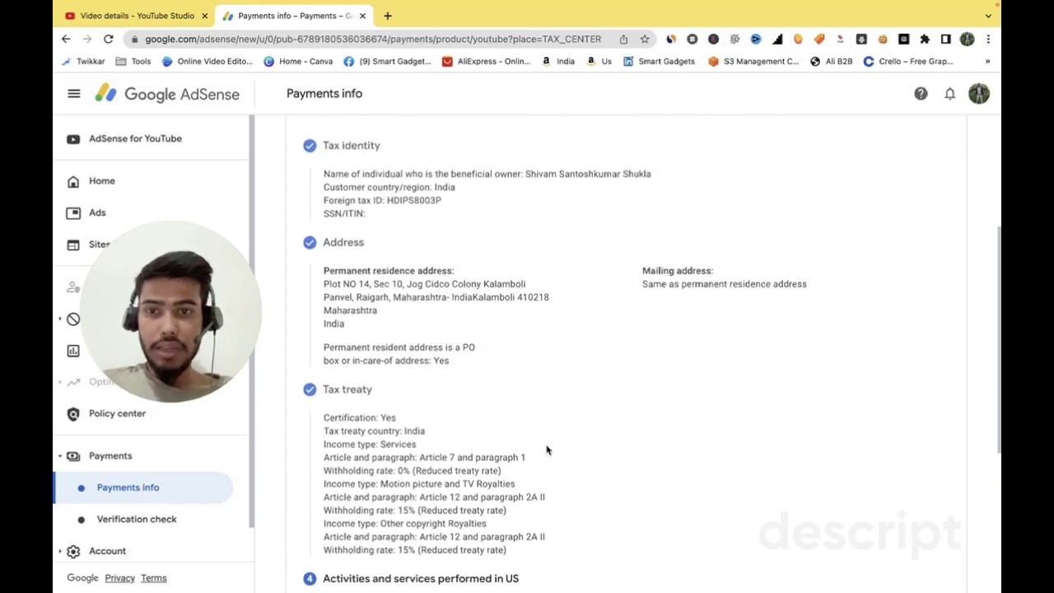
scroll(547, 450, down, 2)
scroll(547, 449, down, 5)
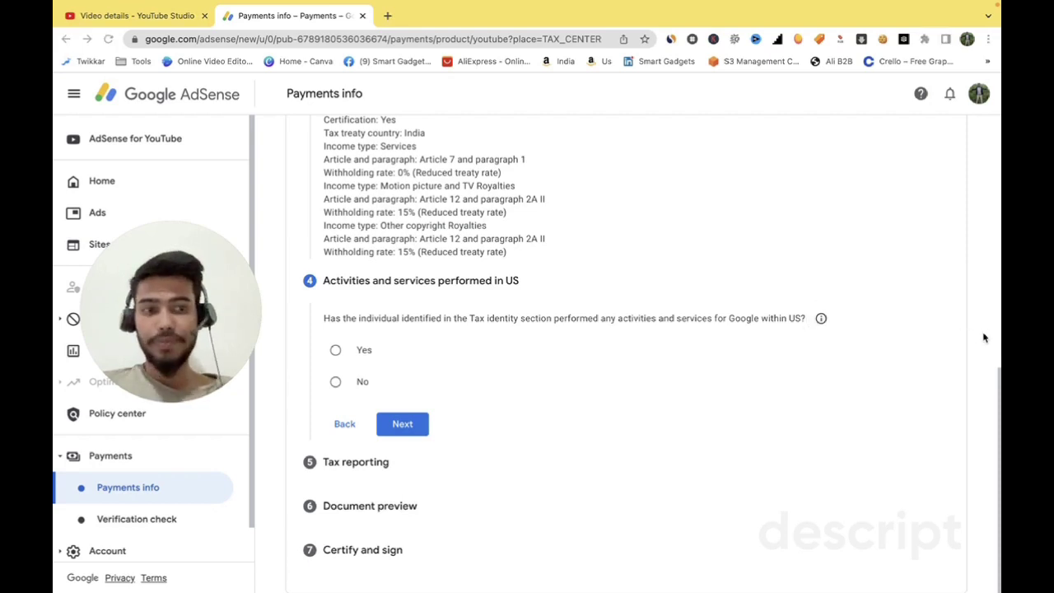
- Answer No to US activities, certify services are performed outside the US, and continue
click(336, 383)
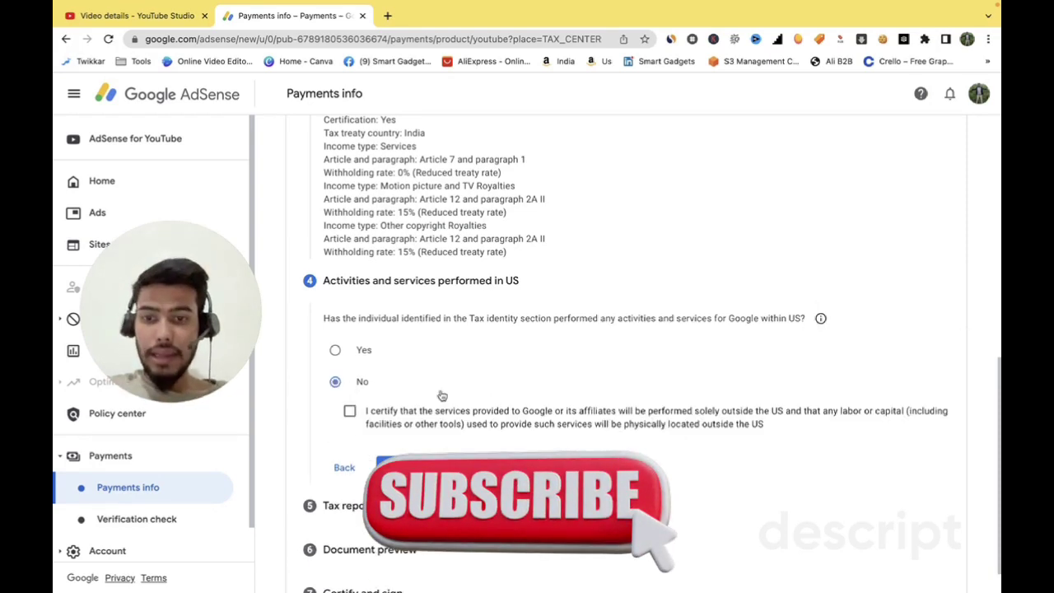
scroll(492, 405, down, 1)
click(350, 369)
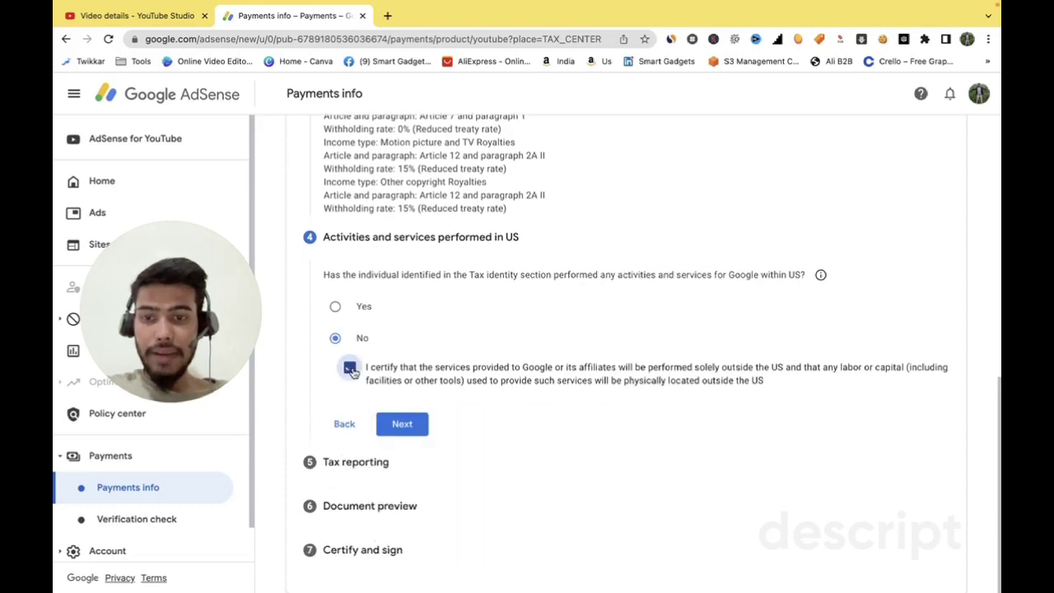
click(402, 424)
- Choose to receive tax documents by mail and continue to the document preview
scroll(411, 430, down, 1)
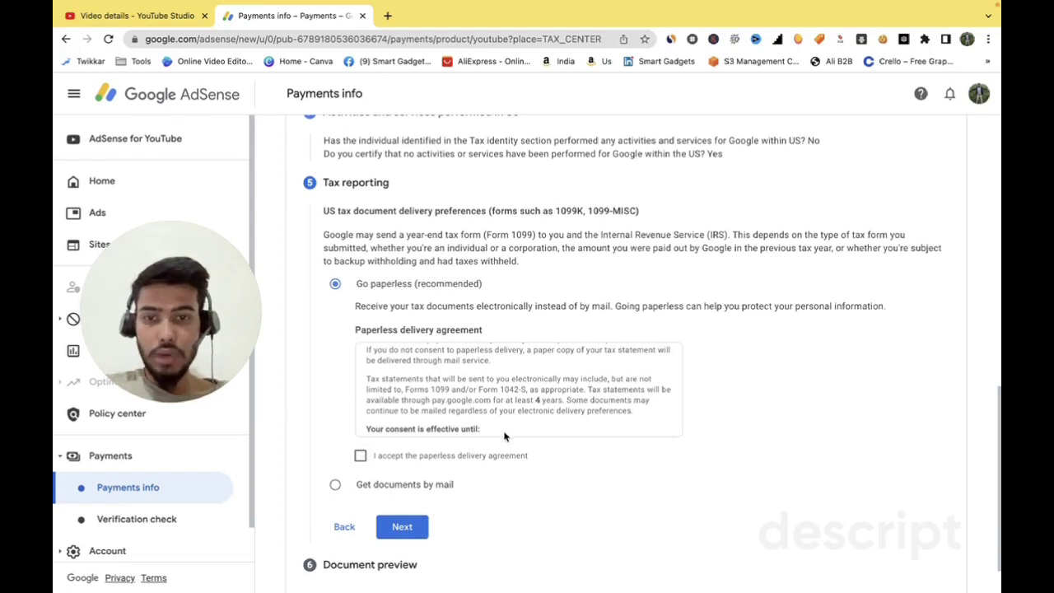
click(334, 487)
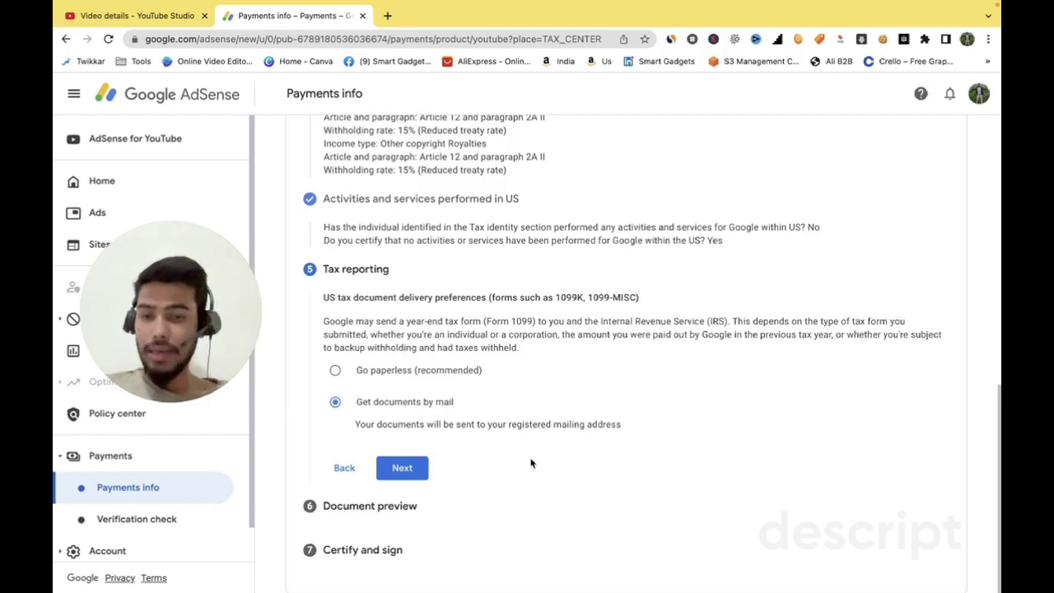
click(402, 468)
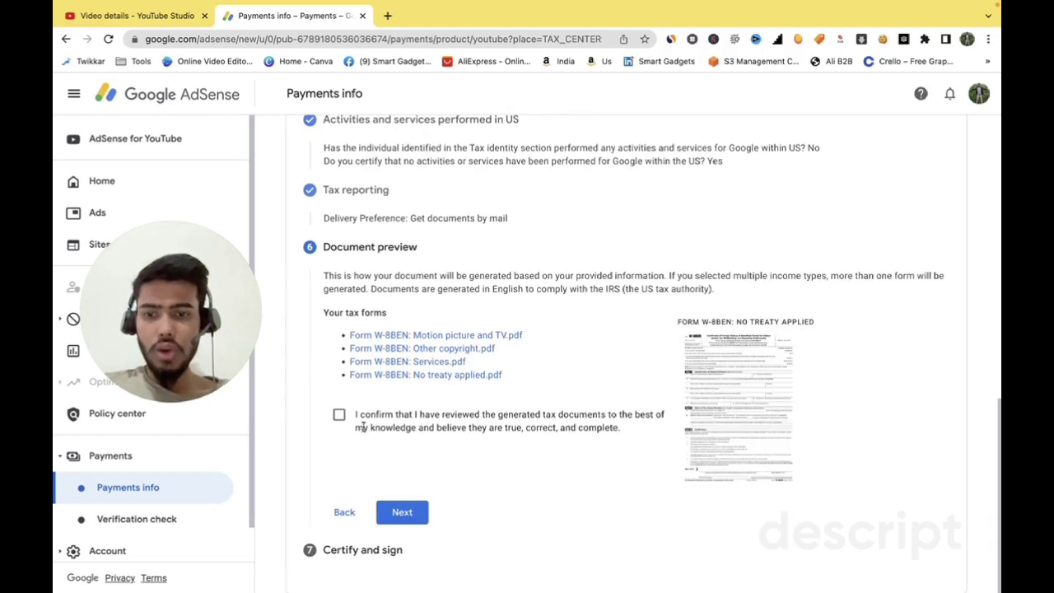
- Certify the 2020 unchanged status affidavit and confirm being the person named
click(413, 513)
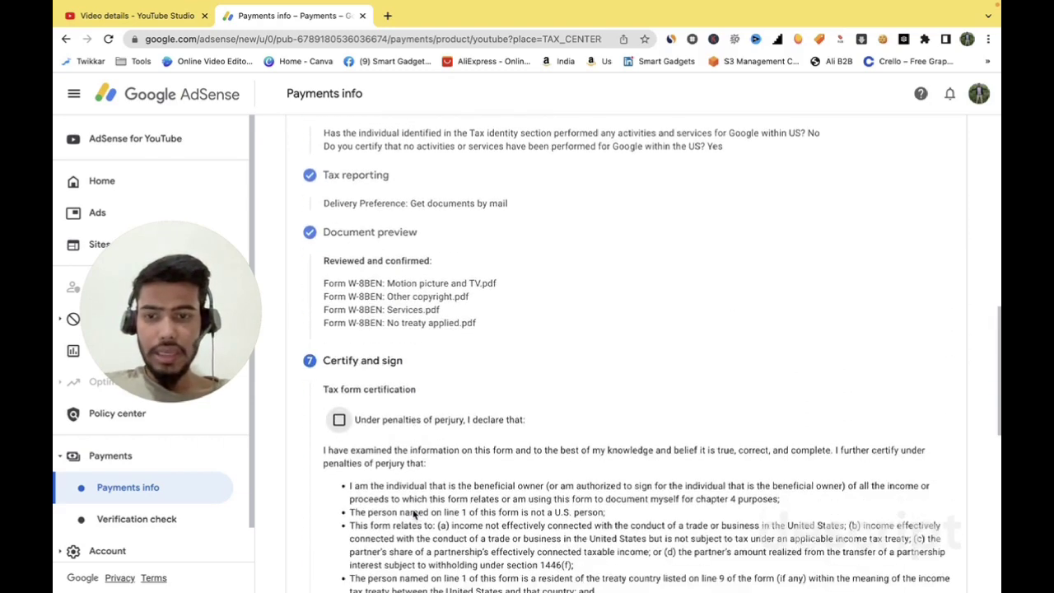
scroll(429, 416, down, 5)
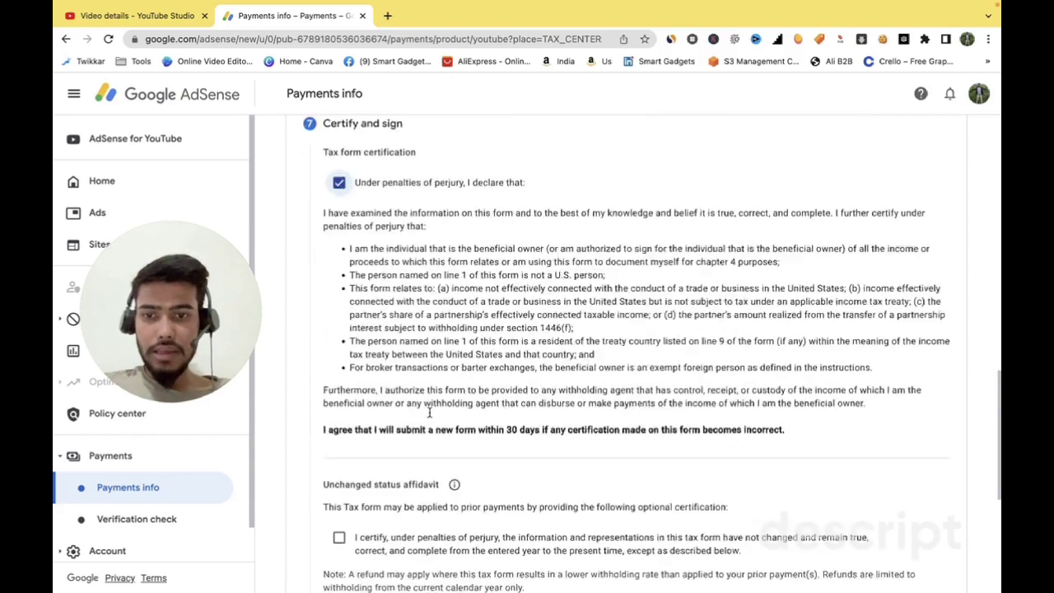
click(339, 292)
scroll(415, 290, down, 2)
scroll(429, 296, up, 2)
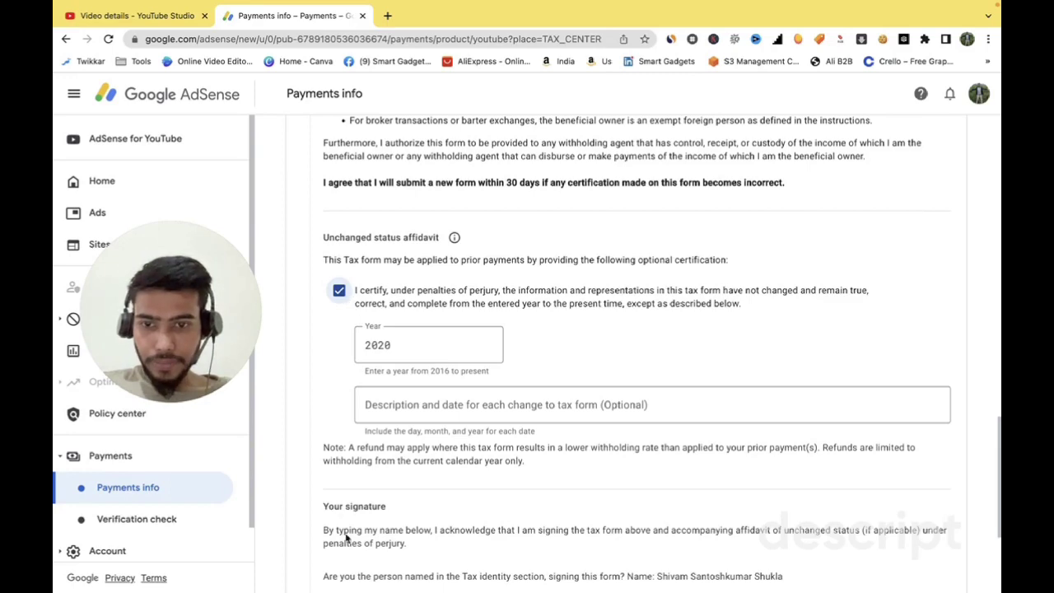
scroll(341, 511, down, 3)
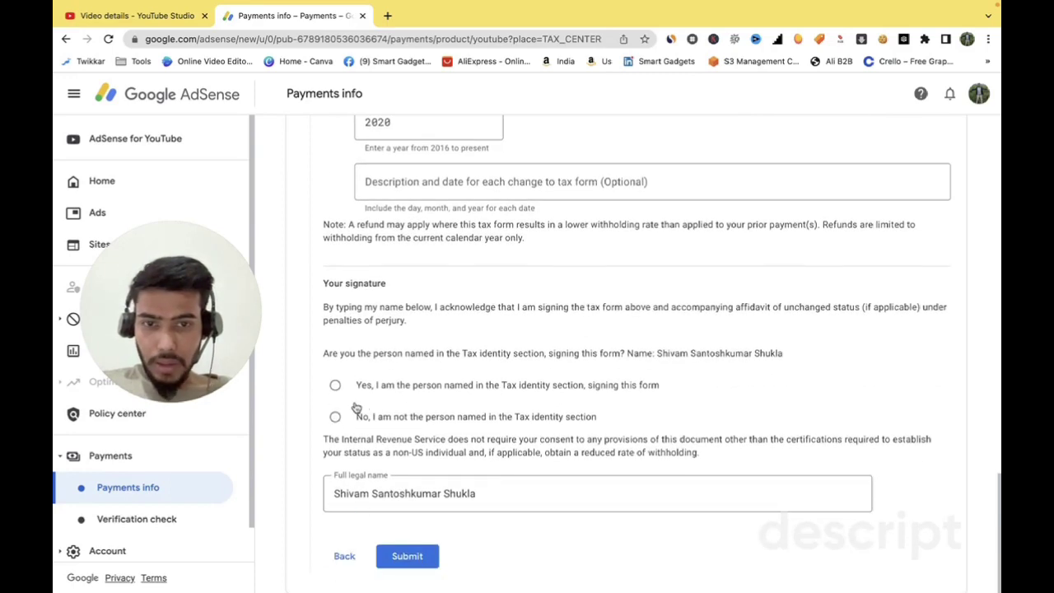
click(336, 387)
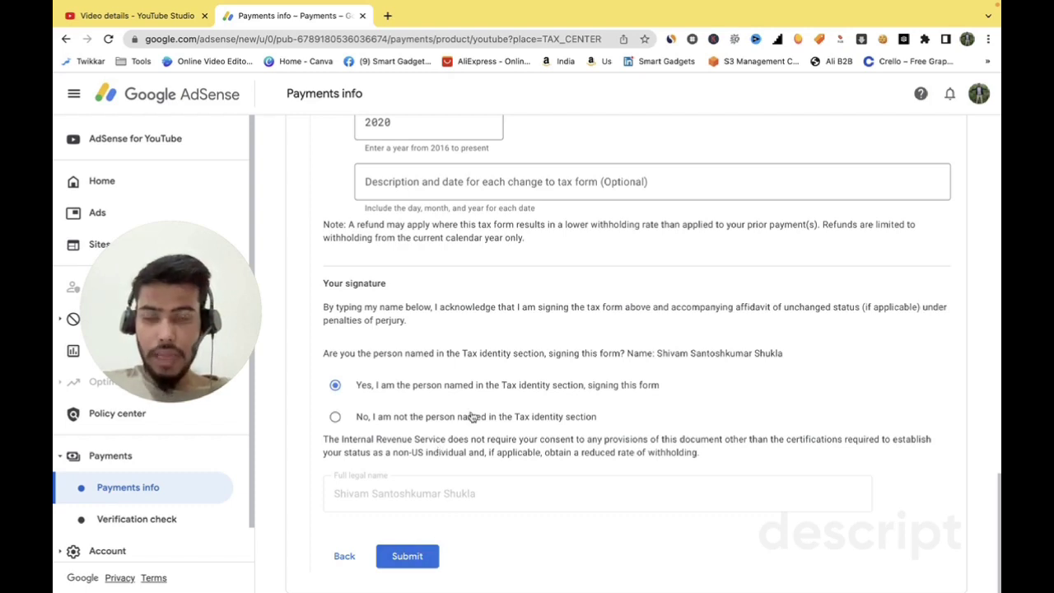
- Review the Certify and sign page and submit the W-8BEN form
scroll(461, 429, up, 3)
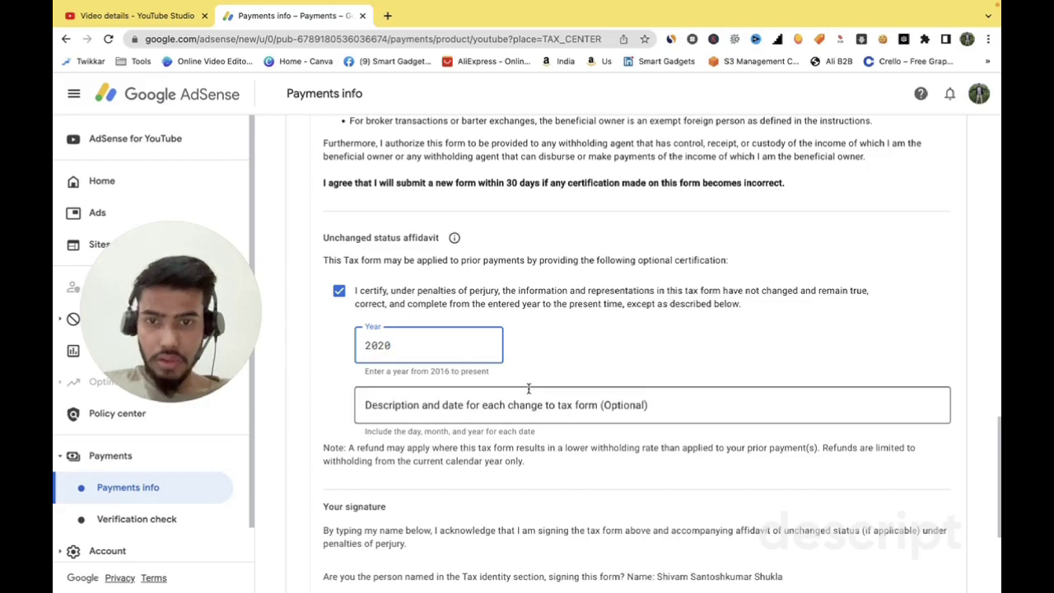
scroll(484, 381, up, 5)
scroll(530, 394, up, 1)
scroll(530, 393, up, 3)
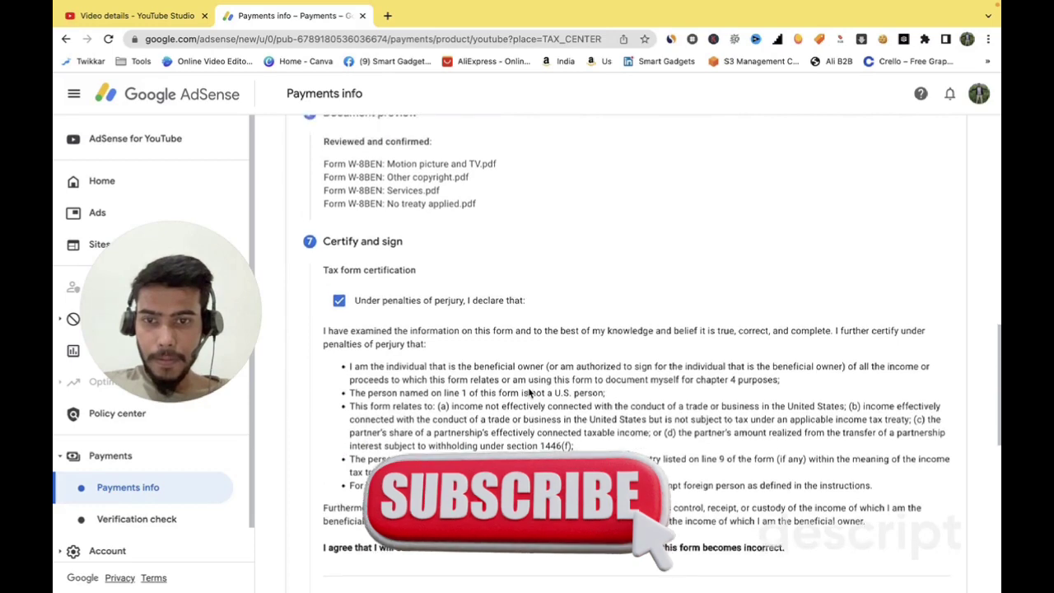
scroll(530, 394, down, 5)
scroll(530, 393, down, 1)
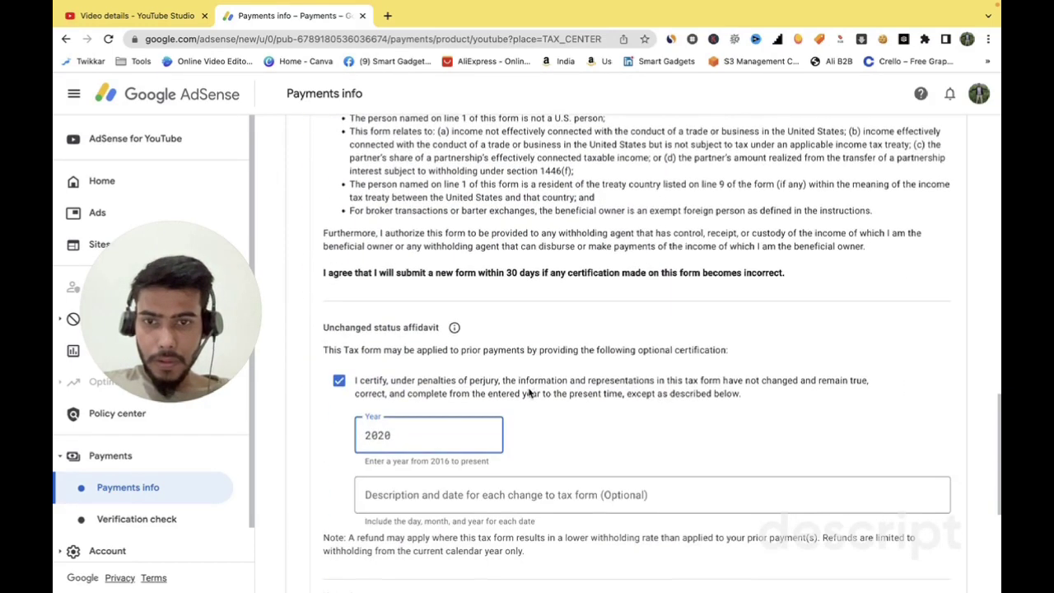
scroll(530, 393, down, 2)
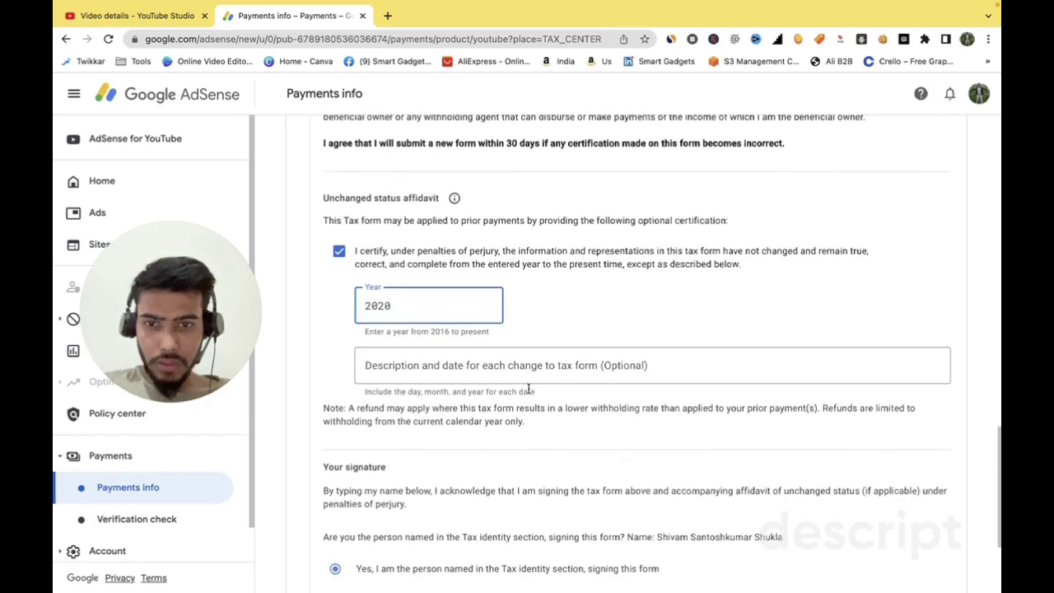
scroll(502, 468, down, 1)
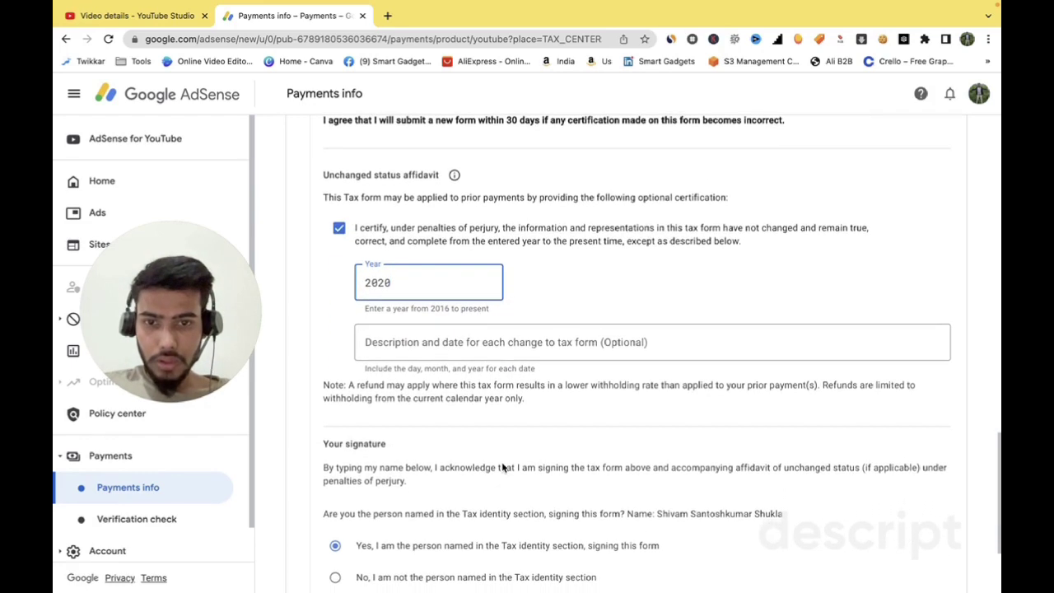
scroll(502, 468, down, 3)
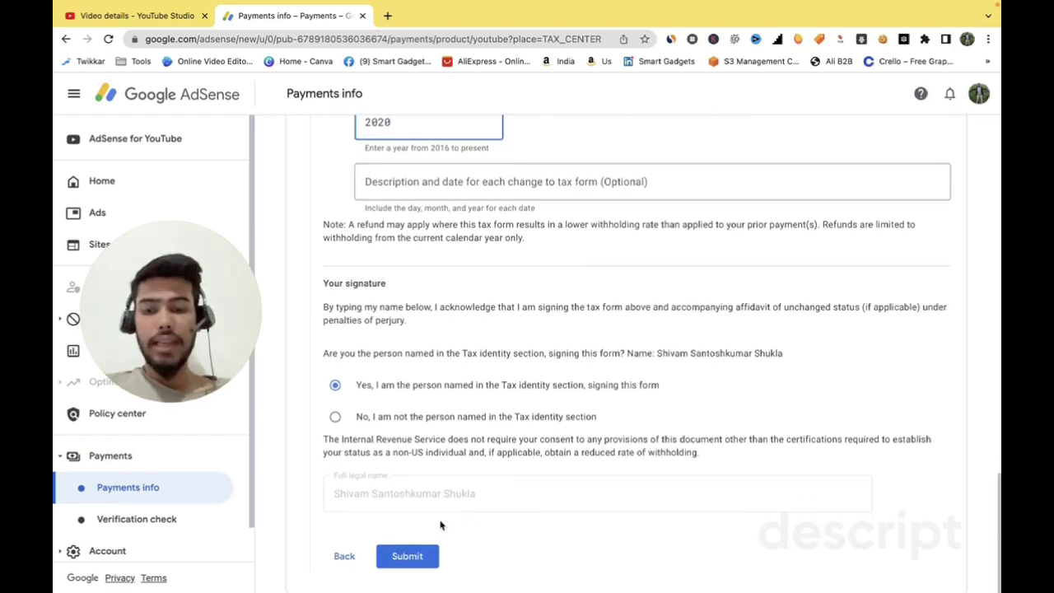
click(414, 556)
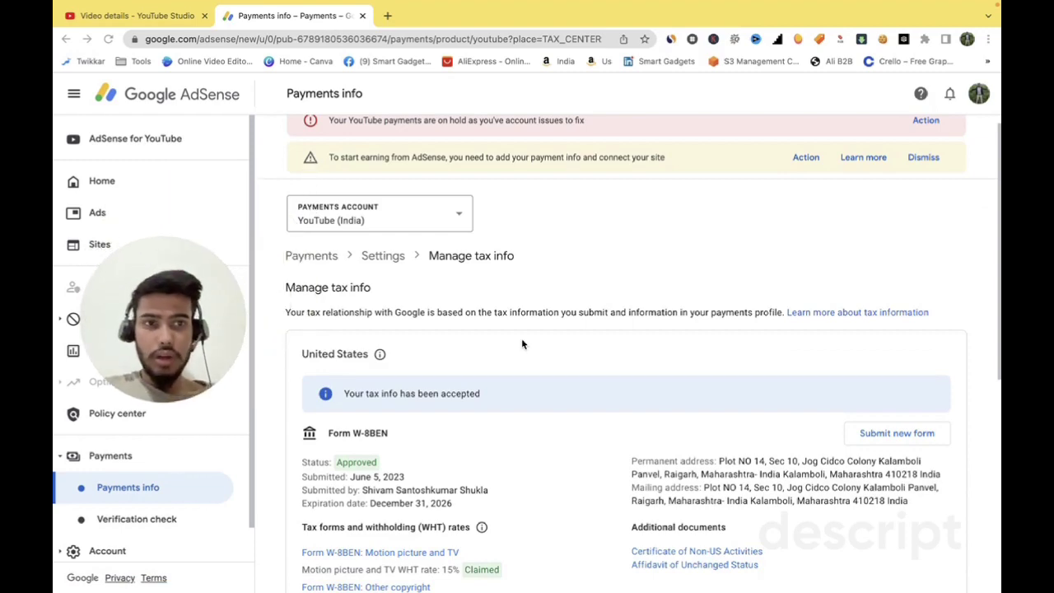
- Review Manage tax info to confirm the W-8BEN is Approved with 15%, 15% and 0% treaty rates
scroll(521, 344, down, 5)
scroll(521, 345, up, 1)
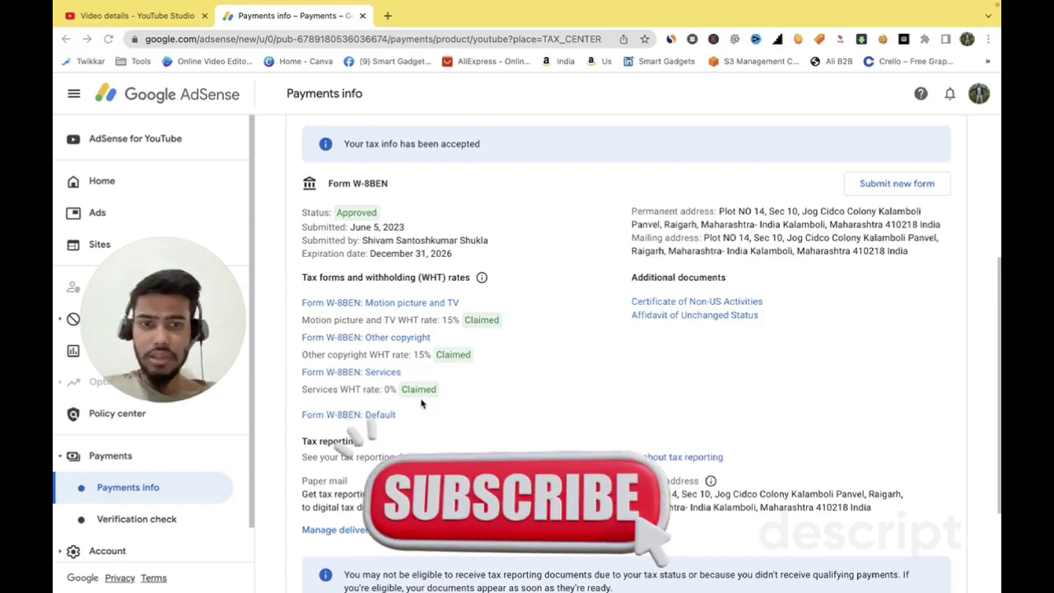
scroll(497, 395, down, 3)
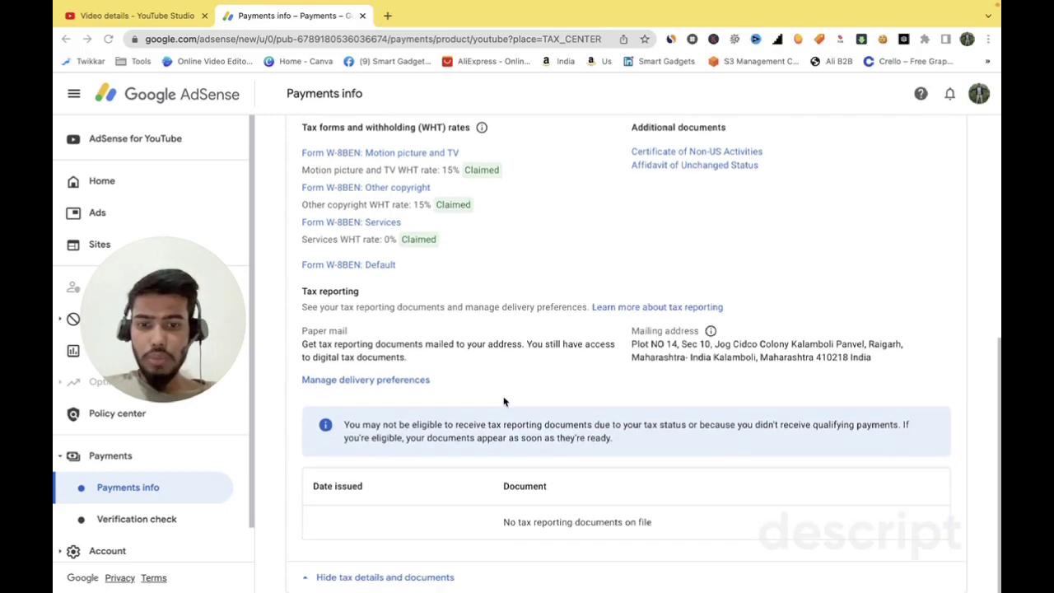
scroll(543, 331, up, 5)
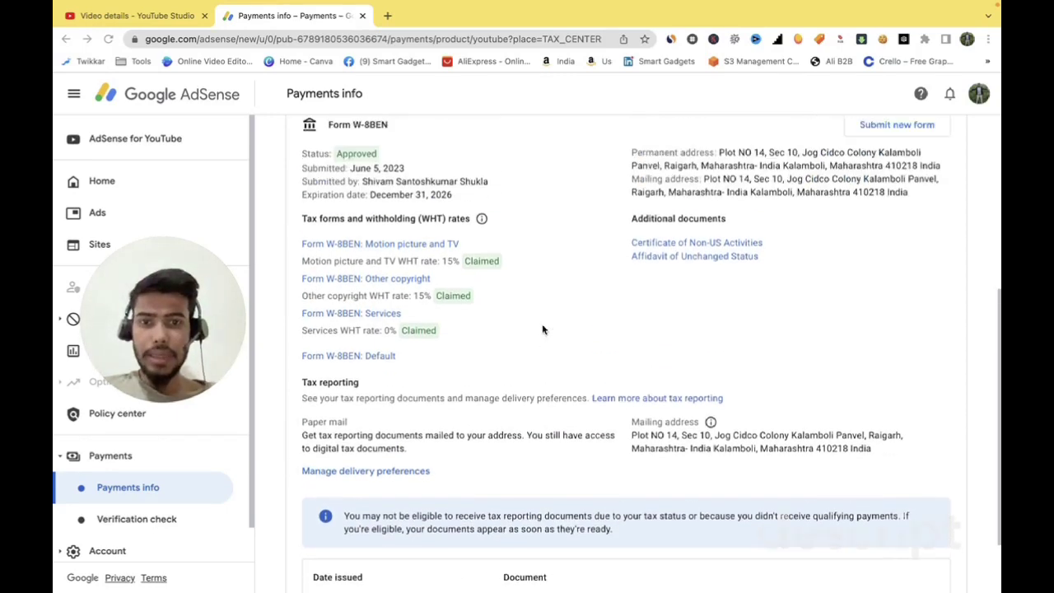
scroll(542, 329, up, 4)
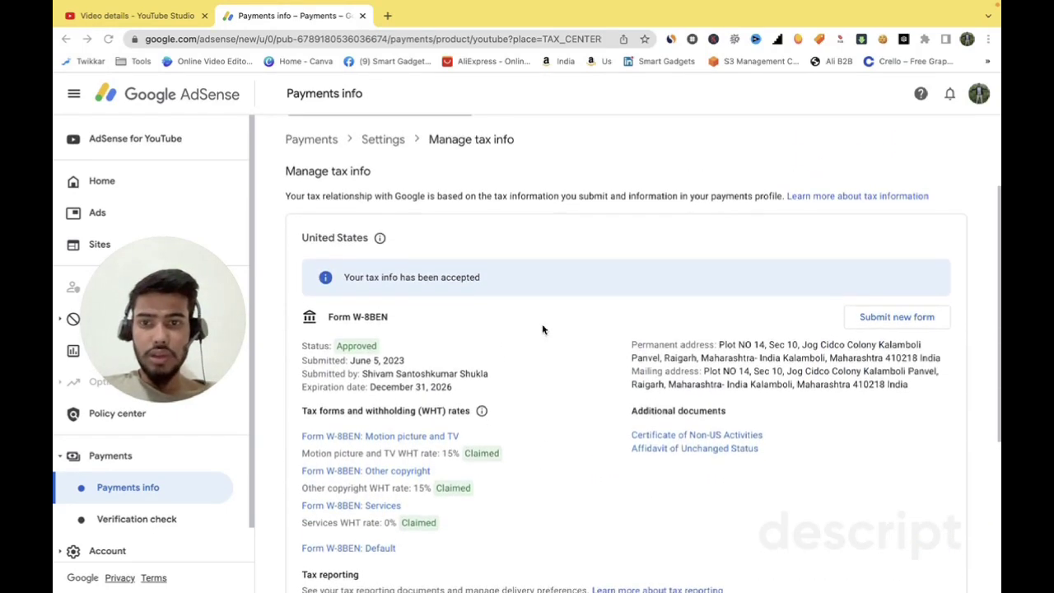
scroll(542, 329, up, 1)
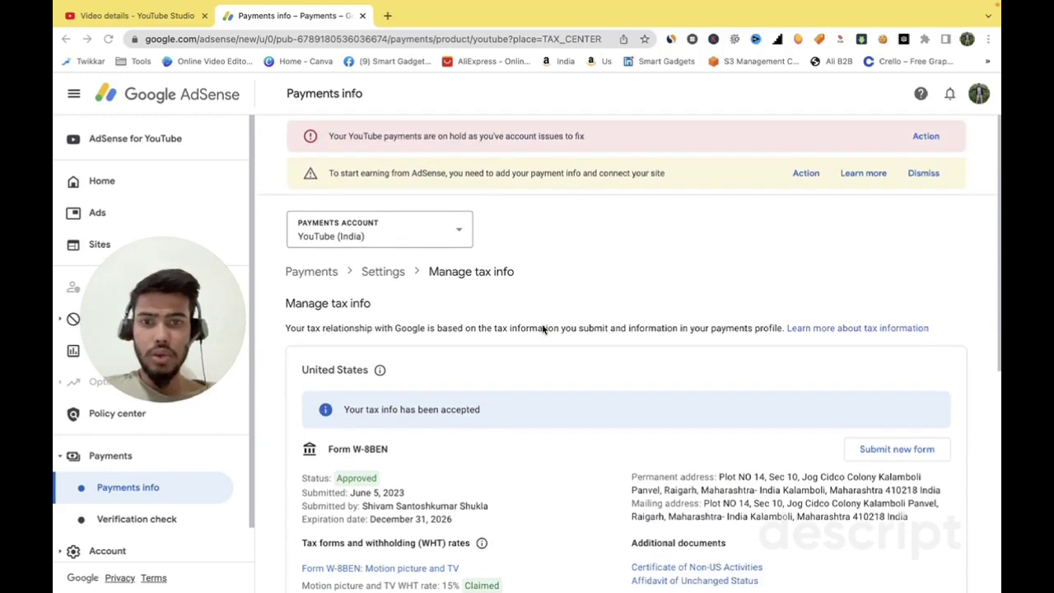
- Reload the tax info page, dismiss the payment setup warning, and review paper-mail document delivery
click(109, 39)
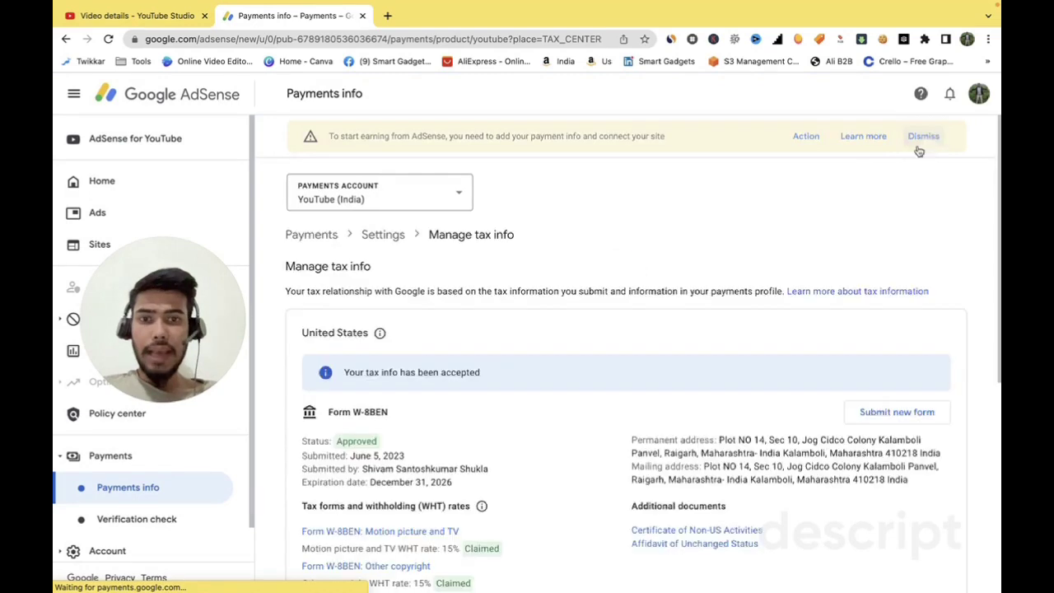
click(929, 137)
scroll(572, 321, down, 5)
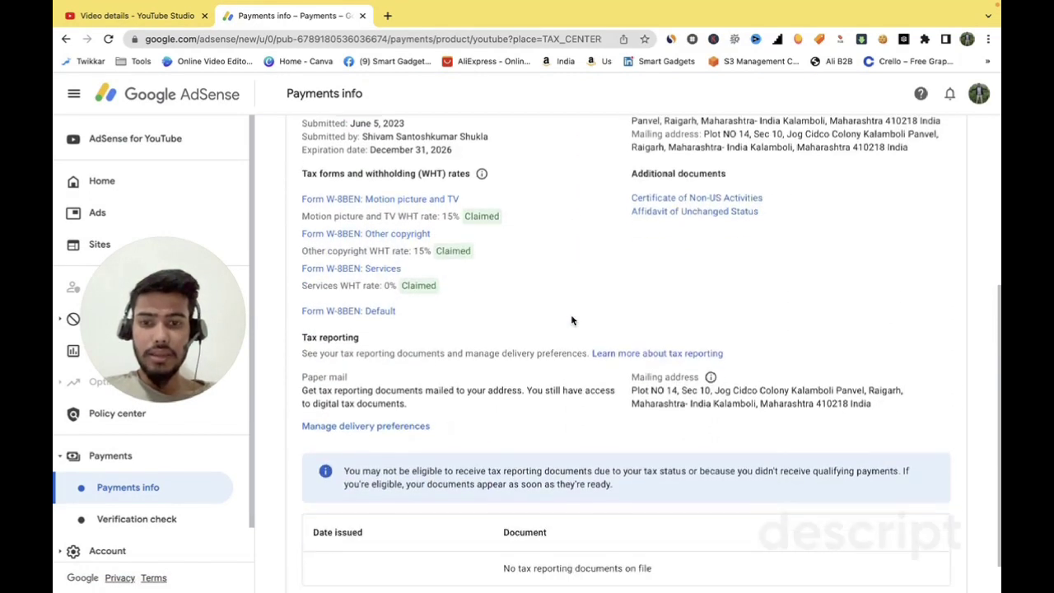
scroll(572, 320, up, 5)
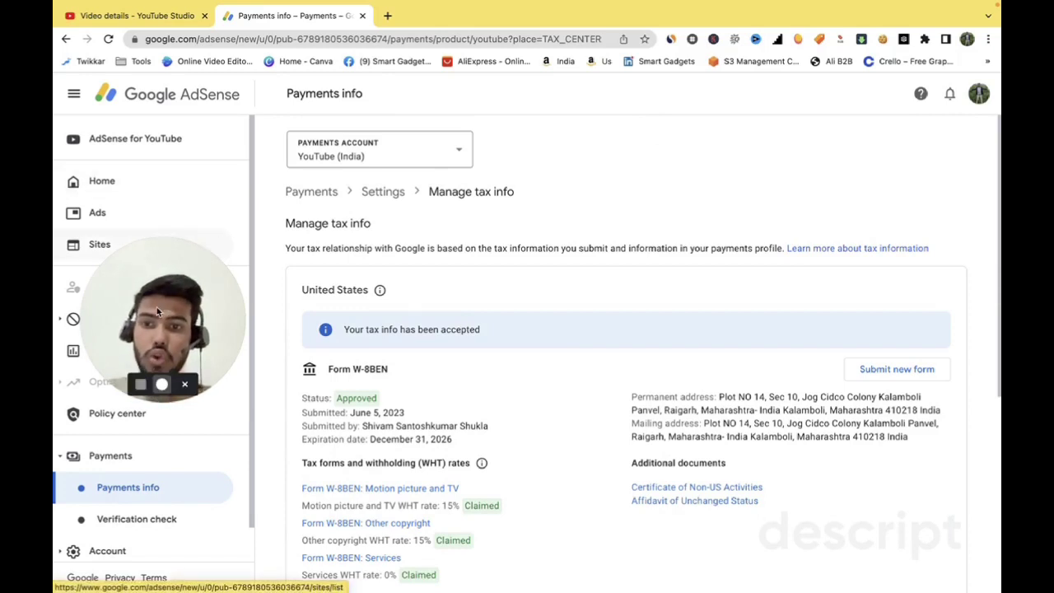
drag(158, 313, 560, 312)
drag(645, 236, 888, 106)
drag(694, 212, 507, 323)
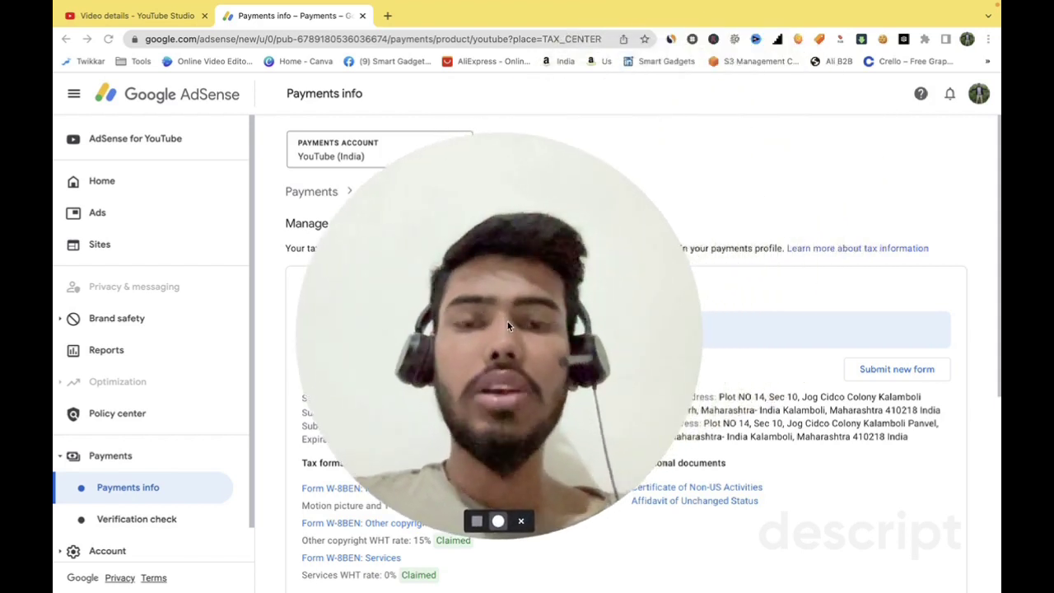